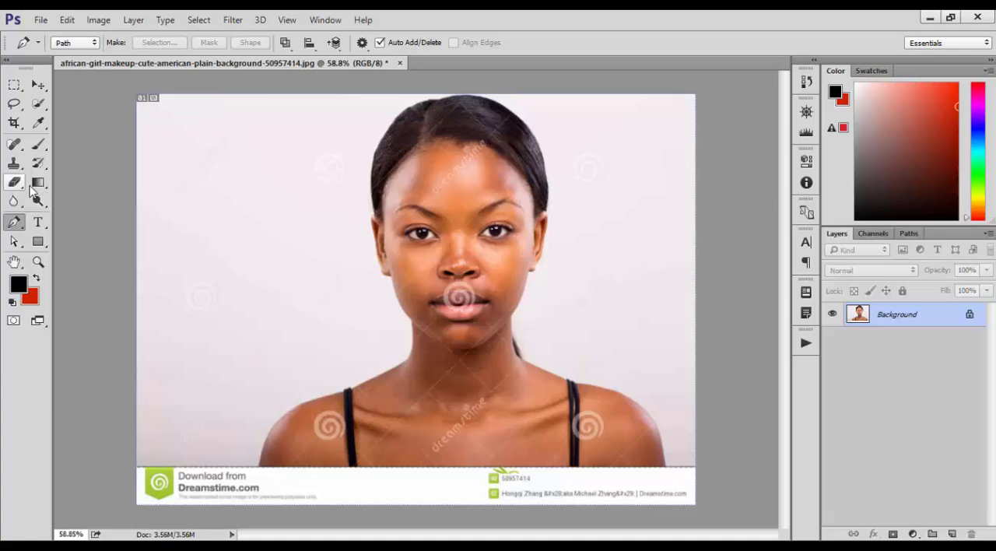
Step: Start a Pen tool path at the top of the hair and trace the hair's curved outline down the left side of the head
scroll(433, 110, "up", 3)
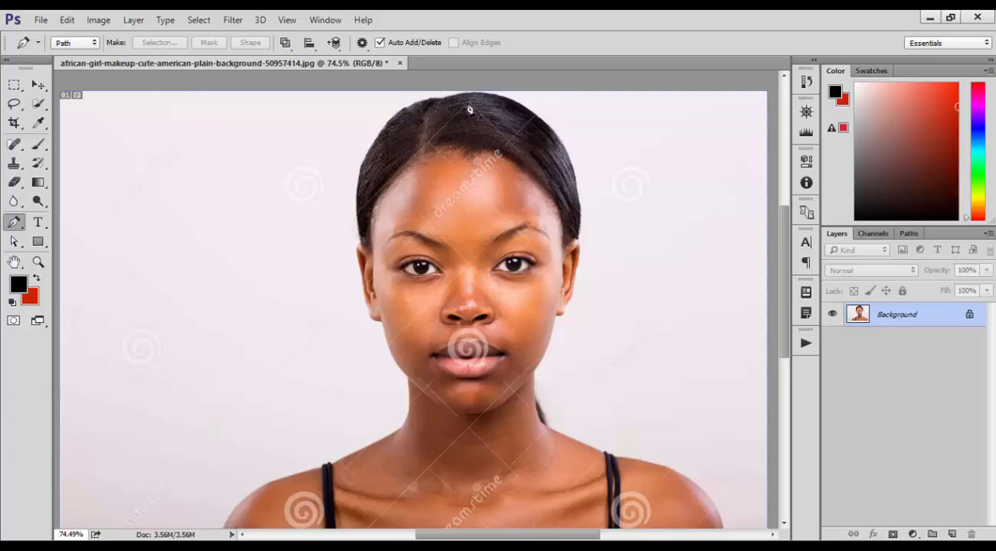
left_click_drag(290, 416, 364, 237)
scroll(514, 402, "down", 2)
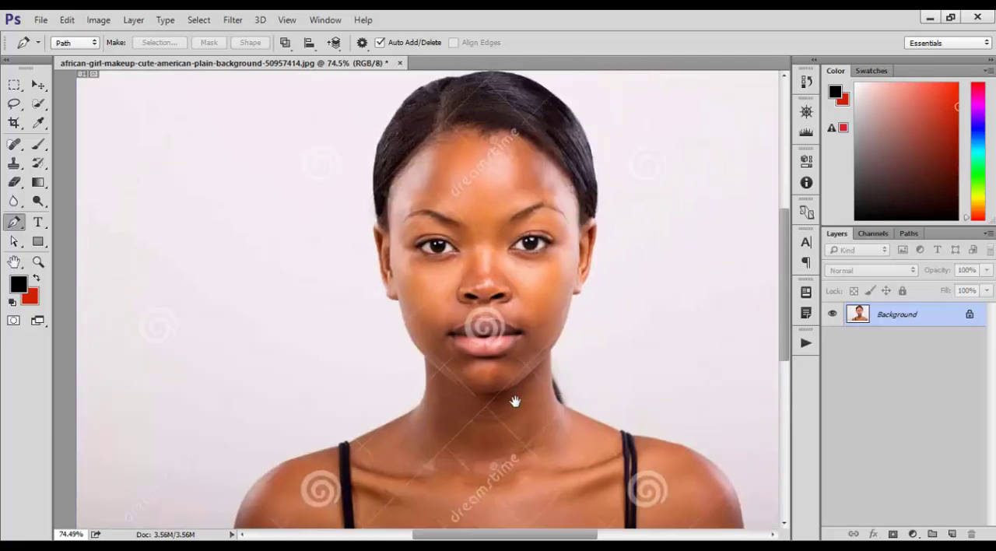
scroll(407, 133, "up", 2)
scroll(506, 144, "up", 5)
left_click_drag(478, 197, 444, 160)
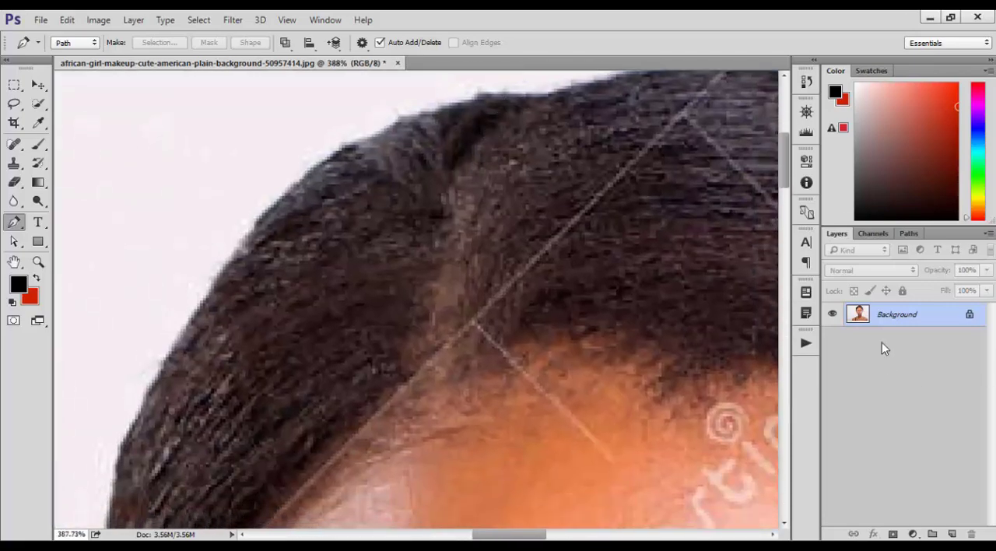
left_click_drag(489, 97, 441, 106)
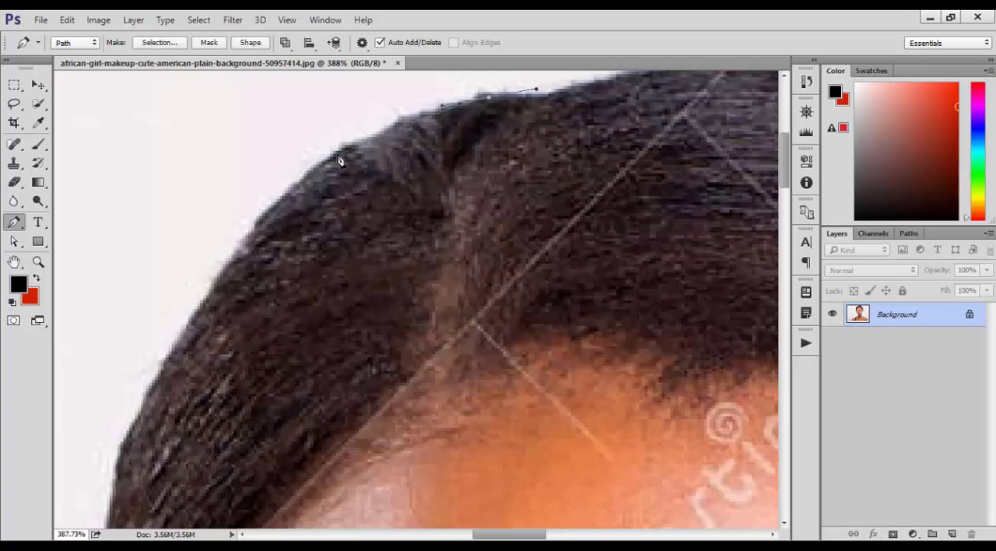
left_click_drag(284, 204, 223, 276)
left_click_drag(153, 413, 195, 318)
left_click_drag(166, 349, 141, 416)
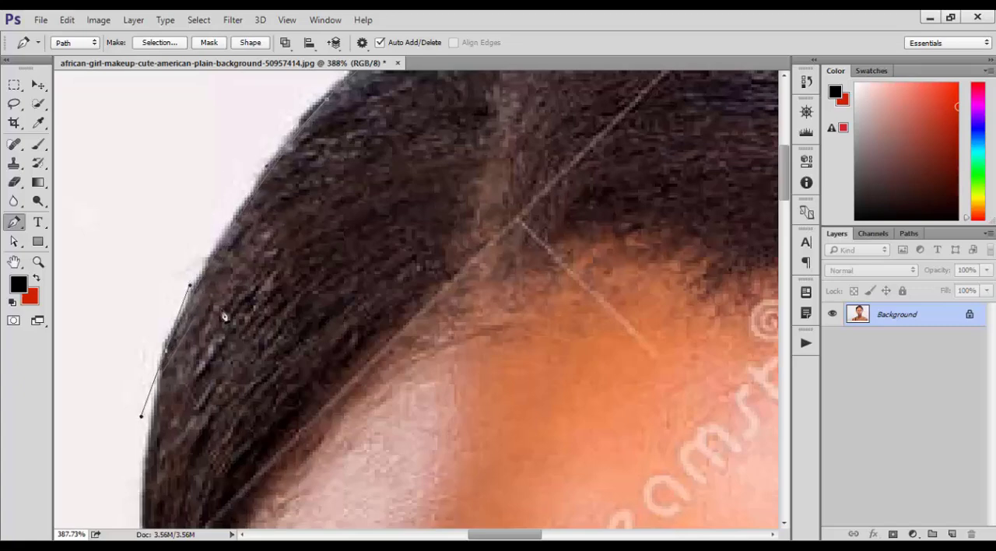
Step: Toggle the Pen tool's Rubber Band preview off and back on while extending the path down the side of the hair
left_click(362, 44)
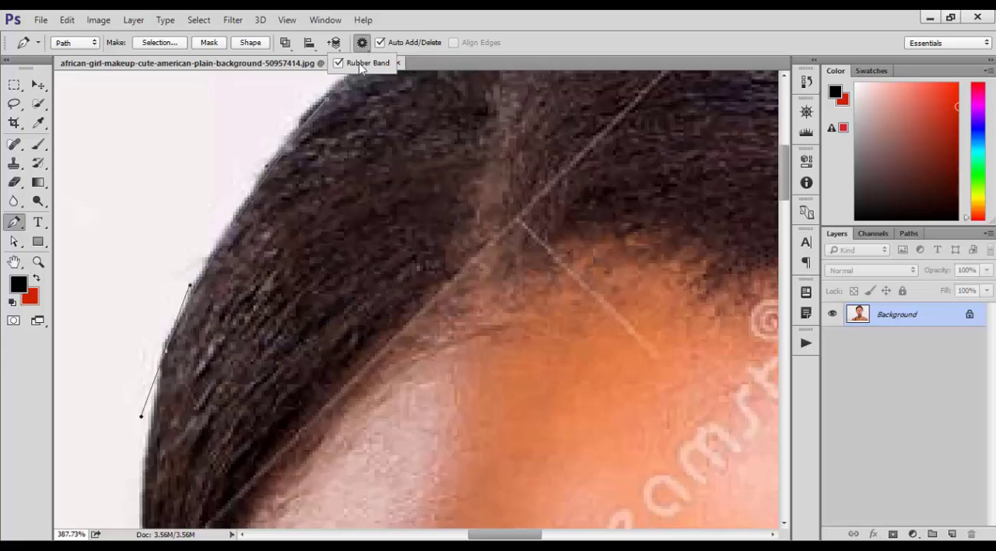
left_click(161, 427)
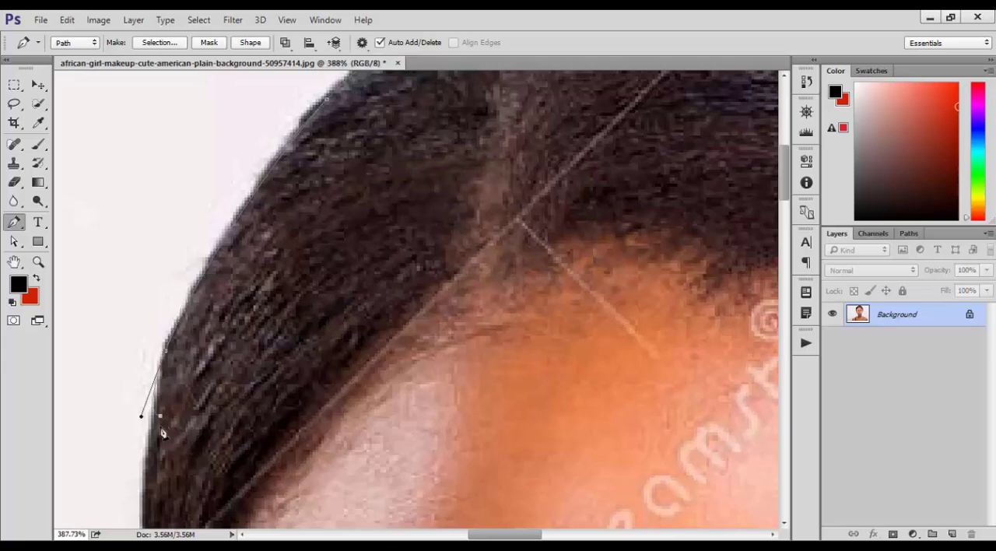
key("space")
left_click_drag(165, 490, 217, 347)
mouse_move(195, 407)
left_mouse_down()
mouse_move(202, 447)
mouse_move(187, 465)
mouse_move(198, 472)
left_mouse_up()
scroll(204, 464, "down", 6)
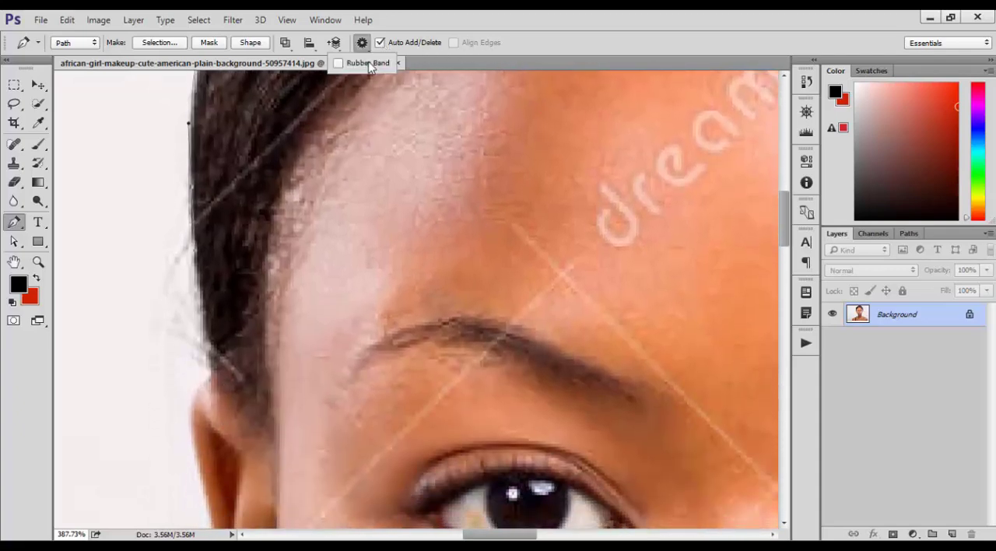
key("space")
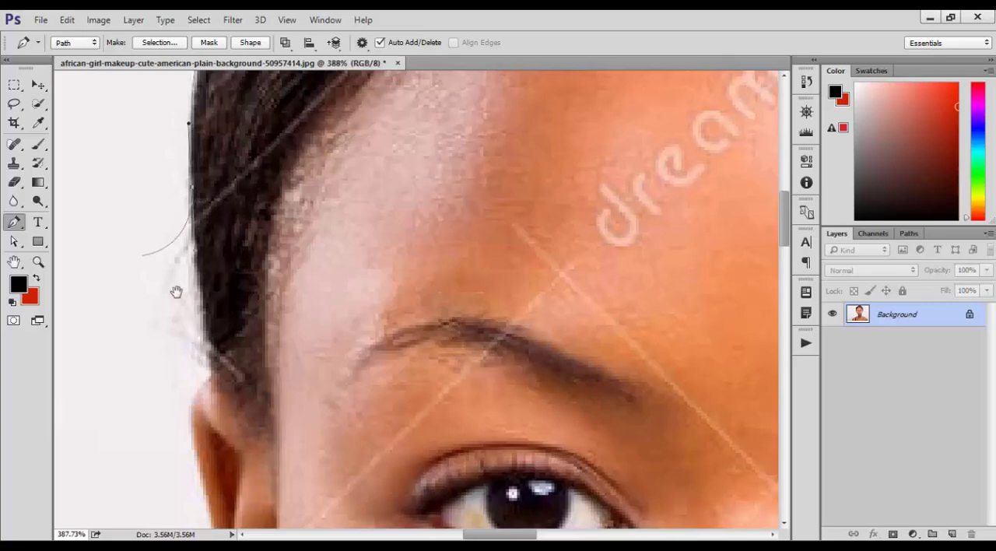
Step: Continue the path from the hair past the temple and around the outer edge of the left ear to the earlobe
left_click_drag(176, 291, 193, 159)
left_click_drag(231, 224, 215, 167)
left_click_drag(214, 214, 211, 243)
left_click_drag(230, 304, 210, 156)
left_click_drag(224, 242, 227, 304)
left_click_drag(244, 365, 245, 308)
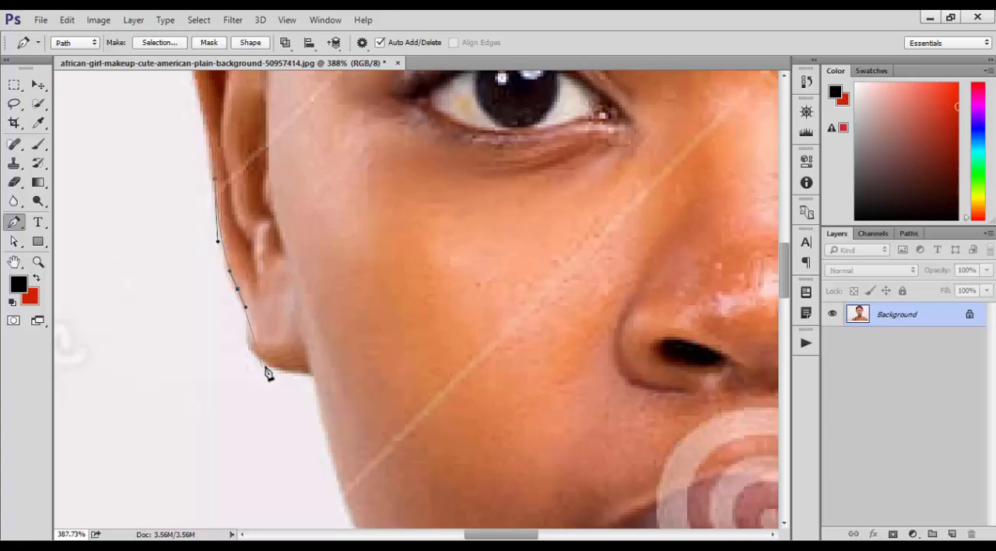
left_click_drag(268, 358, 250, 274)
Step: Trace the path along the left cheek and jaw, then down the side of the neck
left_click(282, 419)
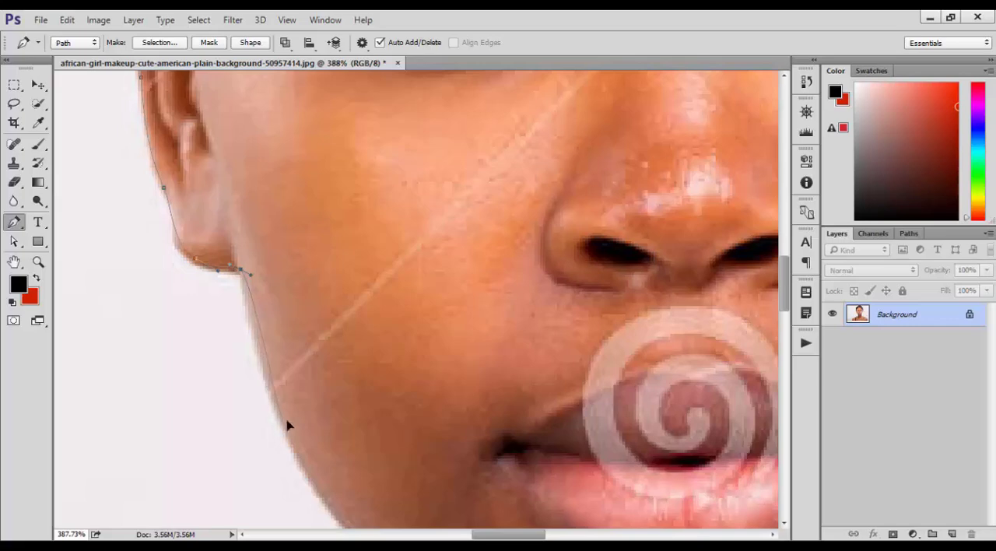
left_click_drag(341, 473, 199, 260)
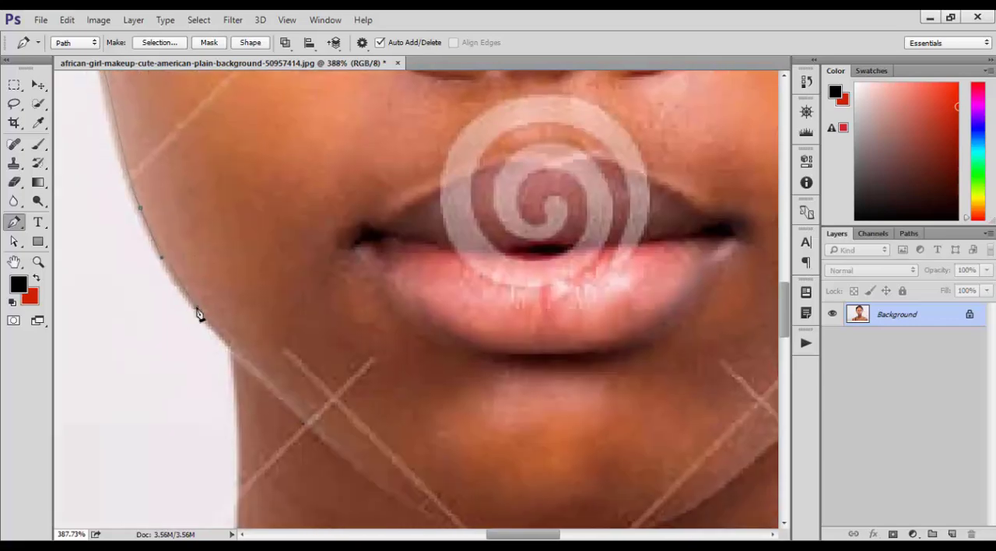
left_click_drag(218, 334, 226, 363)
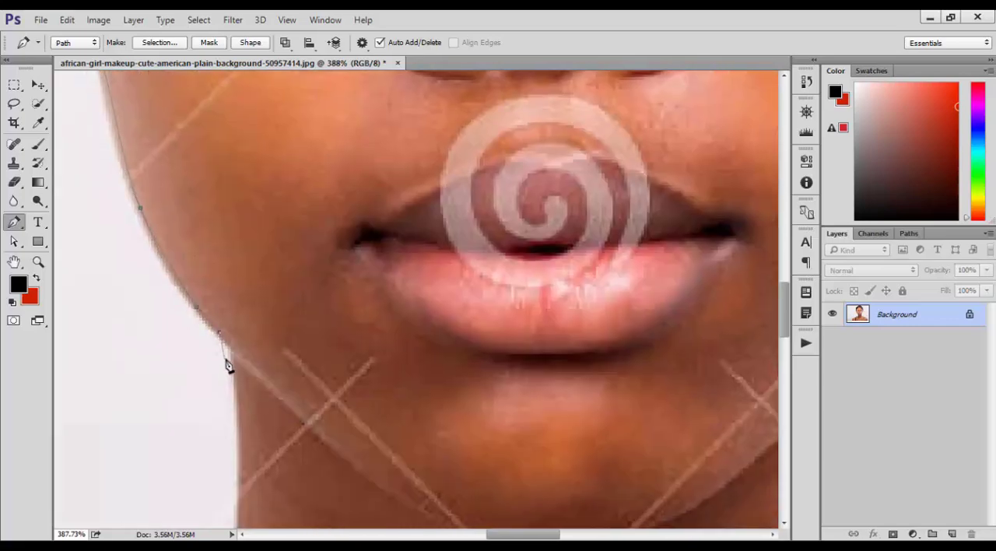
left_click(238, 434)
left_click_drag(235, 487, 260, 177)
left_click_drag(263, 217, 261, 228)
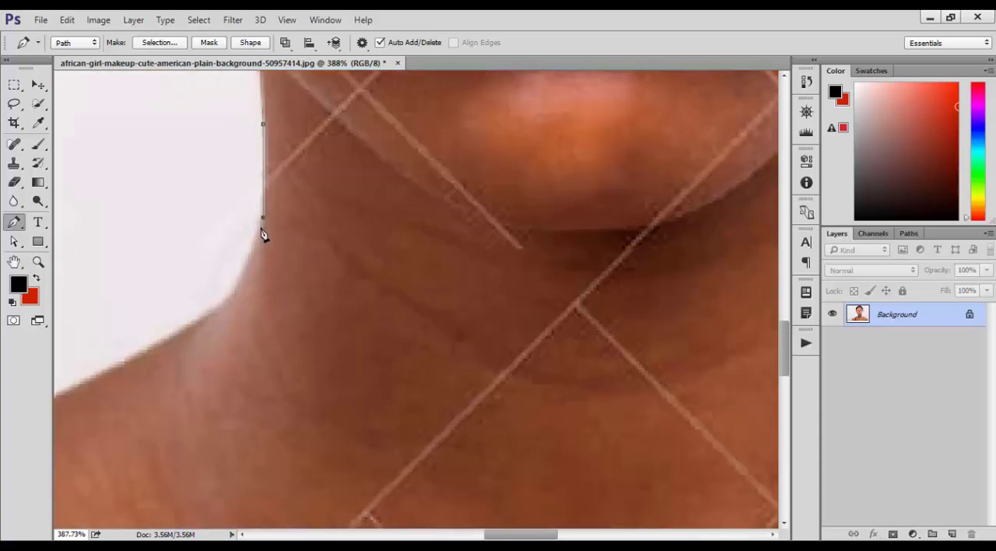
Step: Extend the path from the base of the neck along the left shoulder and around the top of the black strap
left_click_drag(228, 284, 572, 193)
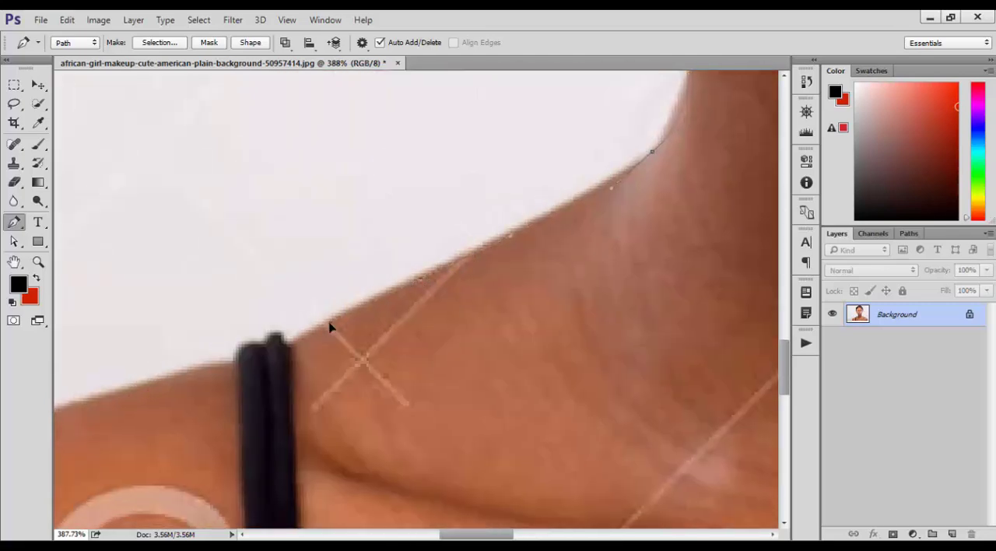
left_click_drag(279, 343, 492, 231)
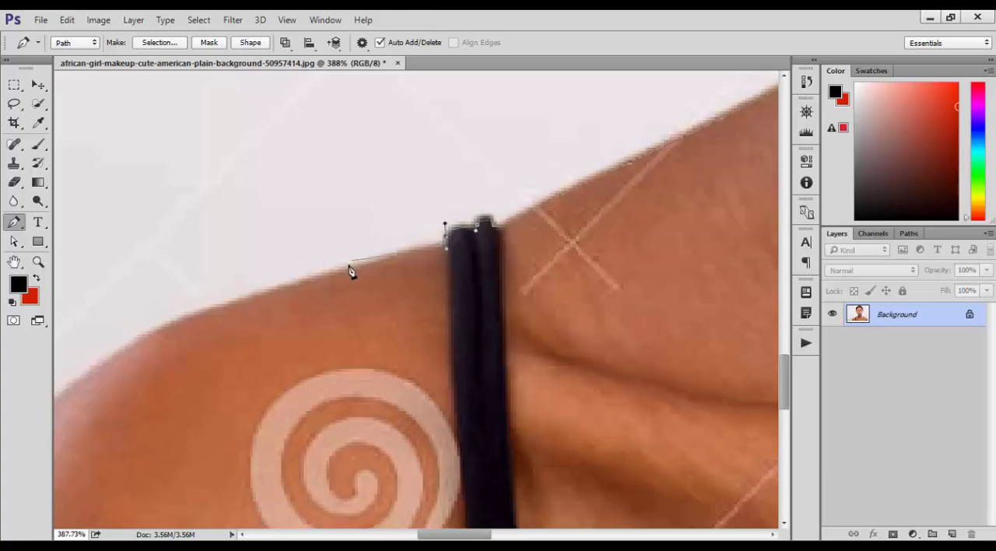
left_click_drag(285, 293, 612, 204)
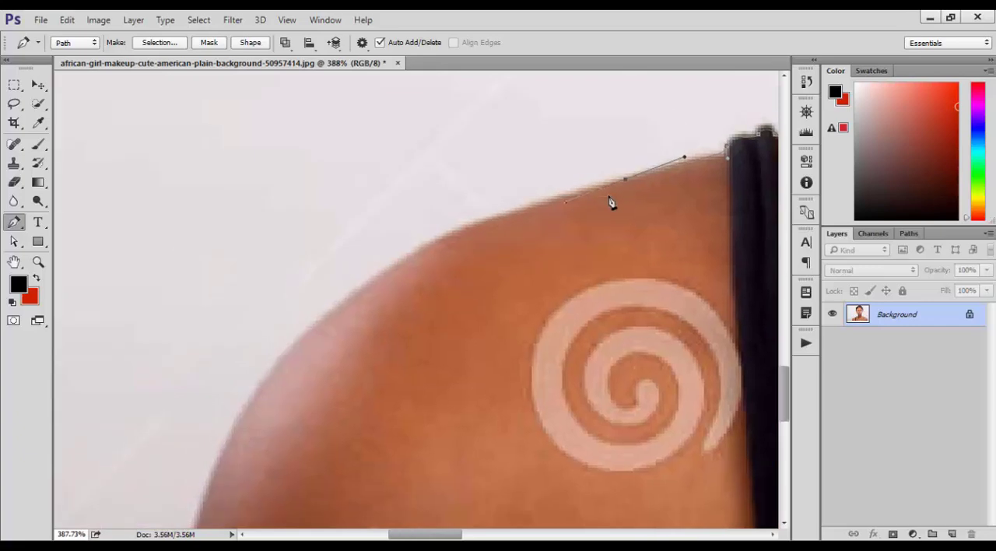
Step: Undo the misplaced shoulder anchor and trace the rounded outer shoulder down to the black line at the photo's lower edge
left_click_drag(244, 416, 218, 449)
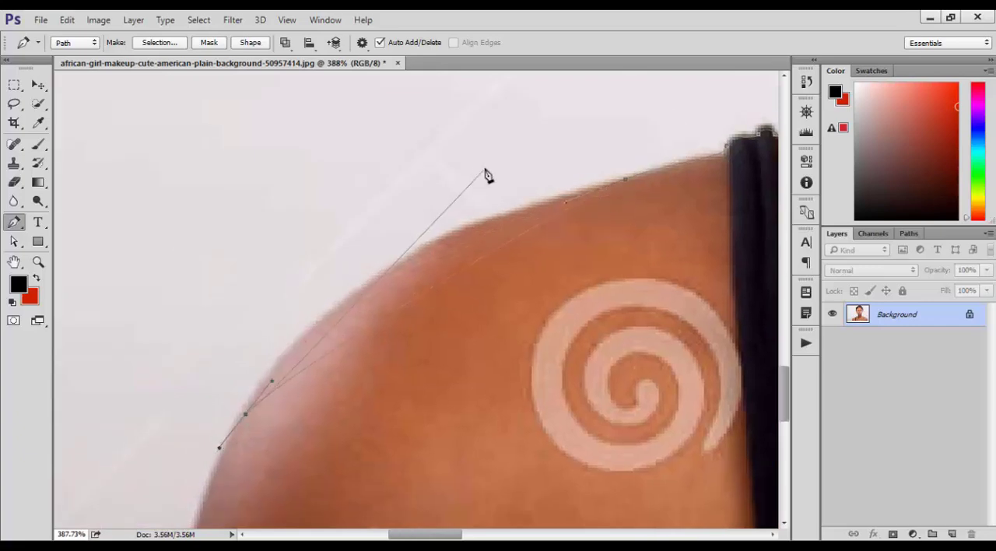
key("ctrl+z")
left_click_drag(398, 268, 386, 136)
left_click(288, 310)
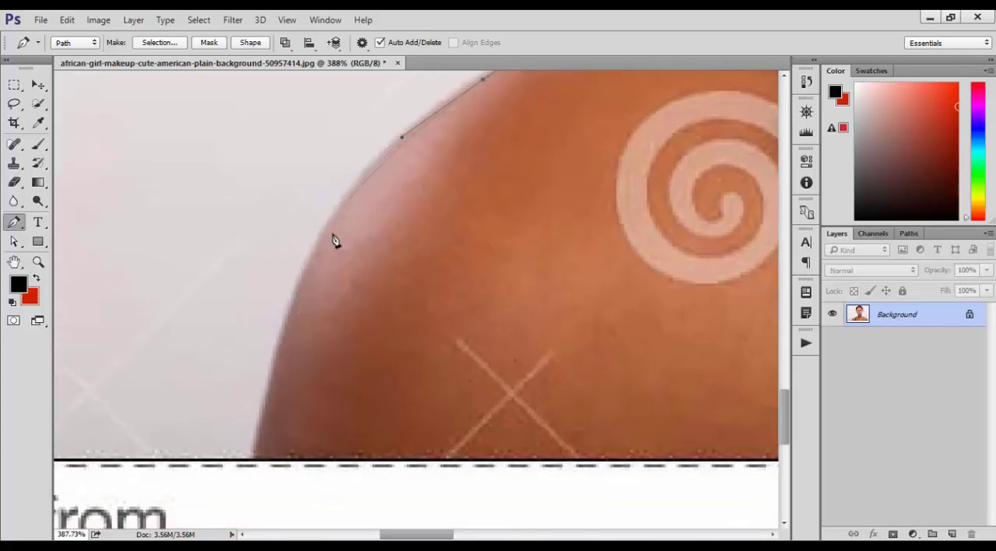
left_click_drag(321, 242, 305, 172)
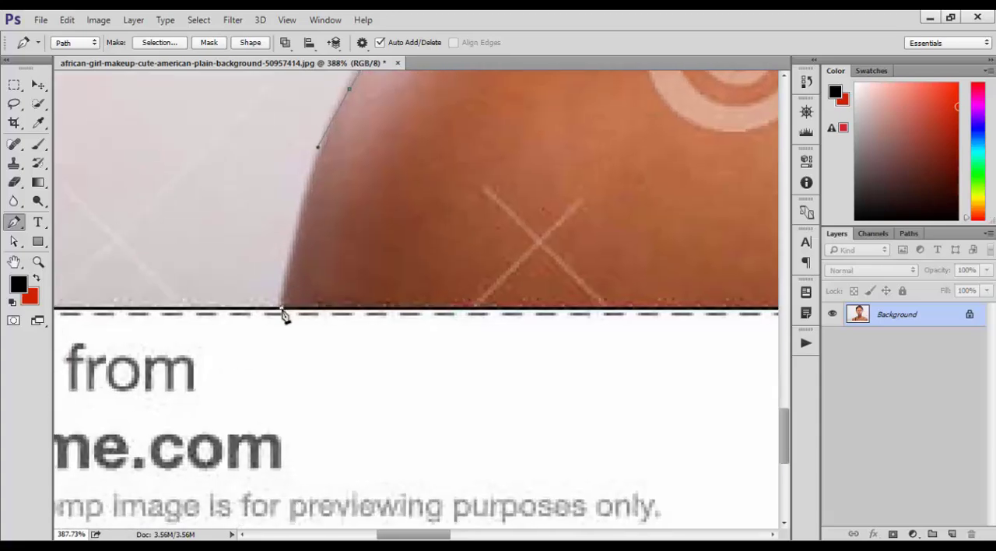
left_click_drag(278, 357, 273, 369)
left_click(280, 308, "alt")
Step: Run the path straight along the photo's lower edge to the outer edge of the right arm
left_click_drag(582, 320, 101, 286)
left_click_drag(754, 303, 231, 283)
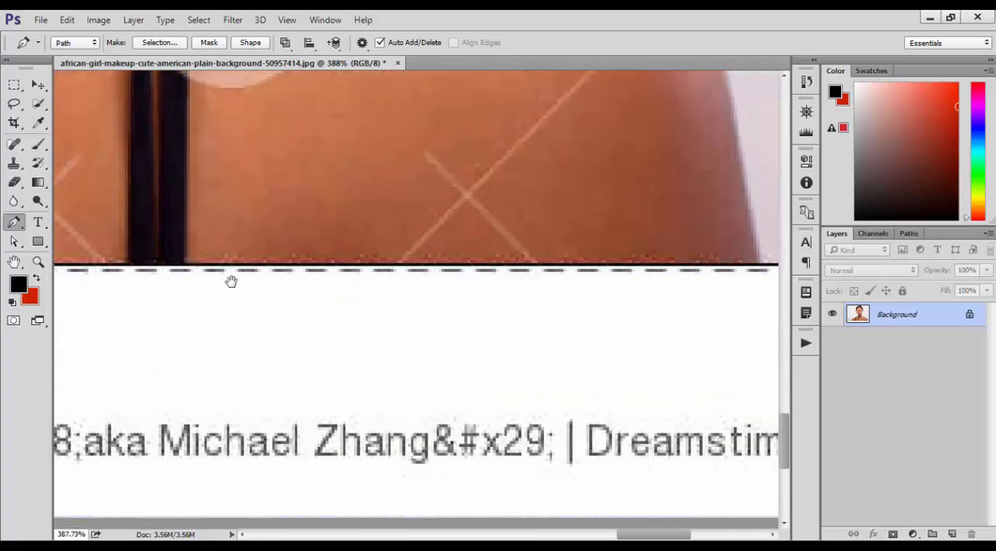
left_click_drag(436, 285, 685, 291)
left_click_drag(338, 270, 355, 272)
left_click(358, 272)
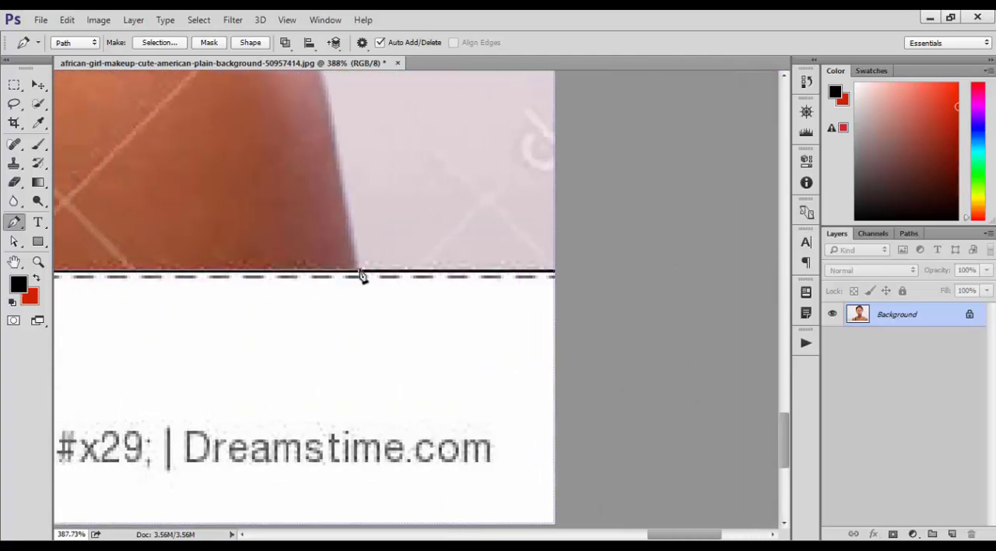
Step: Trace the path up the right arm's outer edge and over the shoulder curve towards the strap
left_click_drag(357, 229, 403, 395)
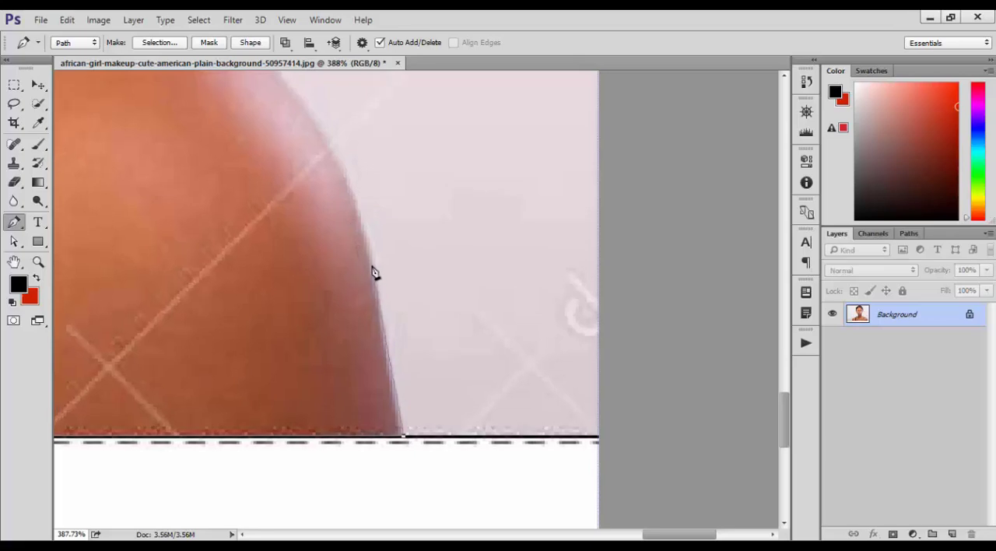
left_click_drag(372, 265, 358, 199)
left_click_drag(352, 206, 446, 422)
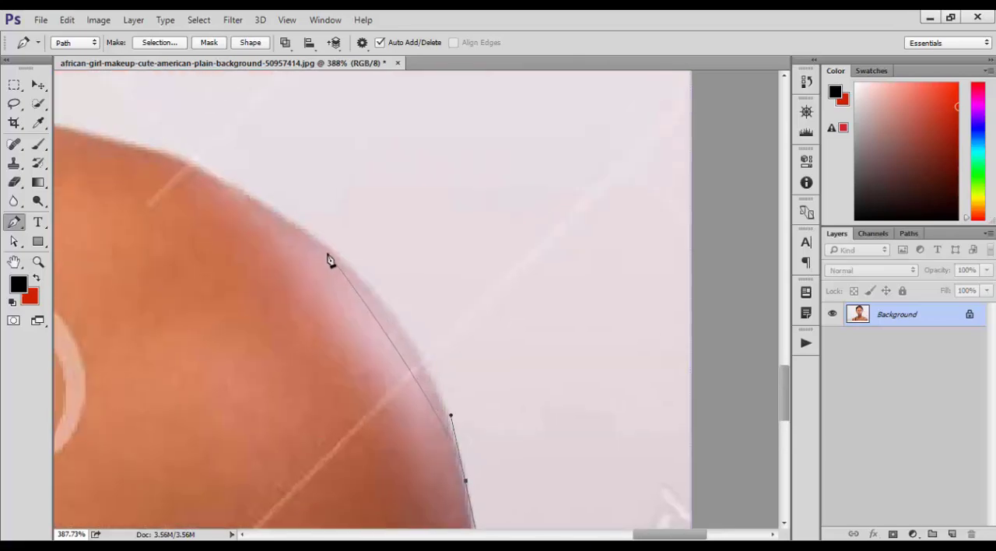
left_click_drag(332, 256, 254, 195)
left_click_drag(268, 240, 542, 419)
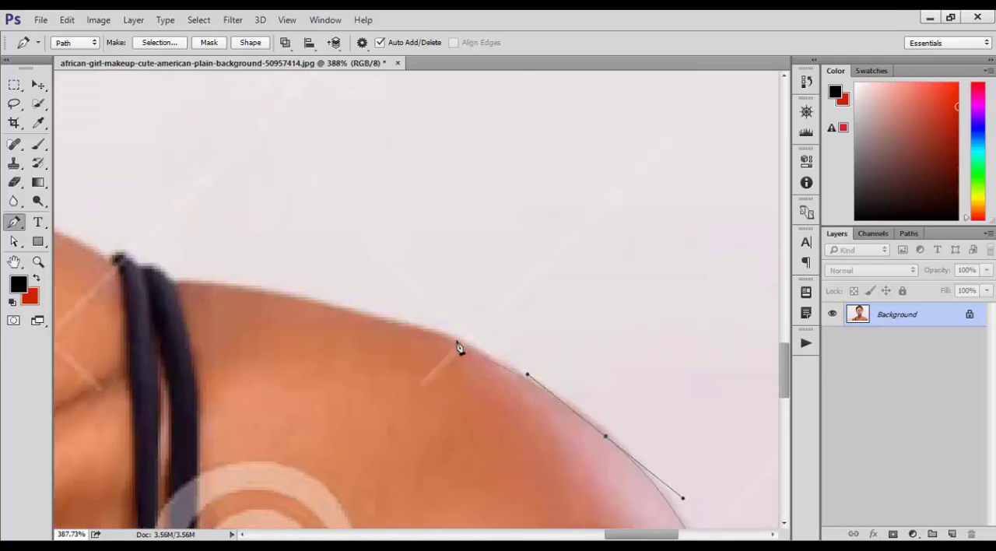
left_click_drag(361, 314, 266, 292)
Step: Continue the path around the right strap, along the shoulder and up the neck to the jaw and cheek
left_click_drag(236, 280, 482, 395)
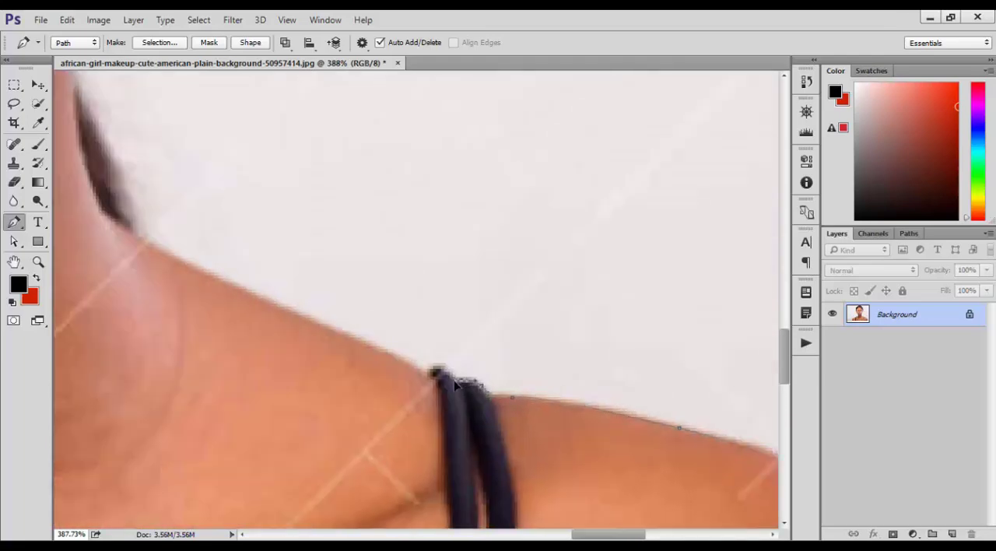
left_click_drag(371, 352, 533, 417)
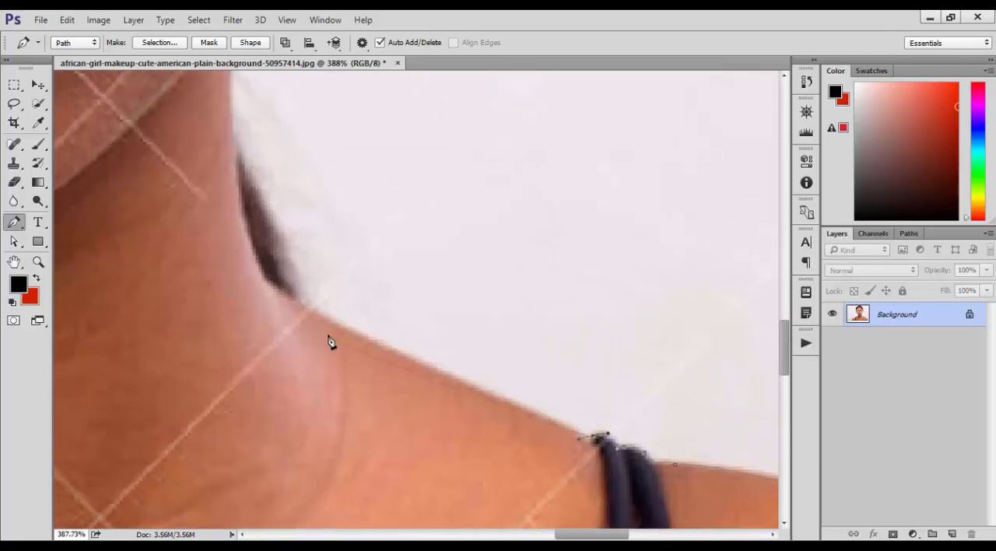
left_click_drag(241, 182, 263, 413)
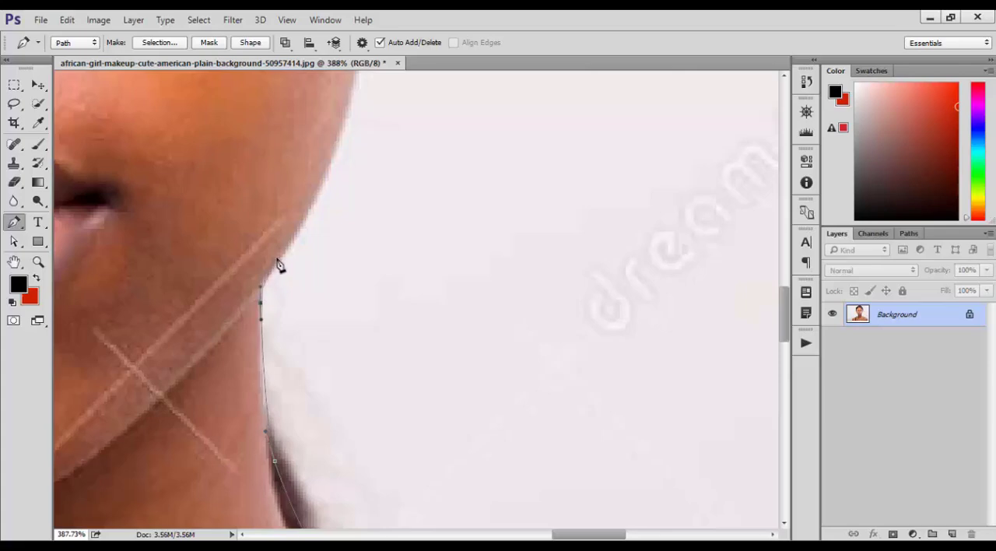
left_click_drag(285, 254, 309, 239)
left_click_drag(332, 196, 265, 493)
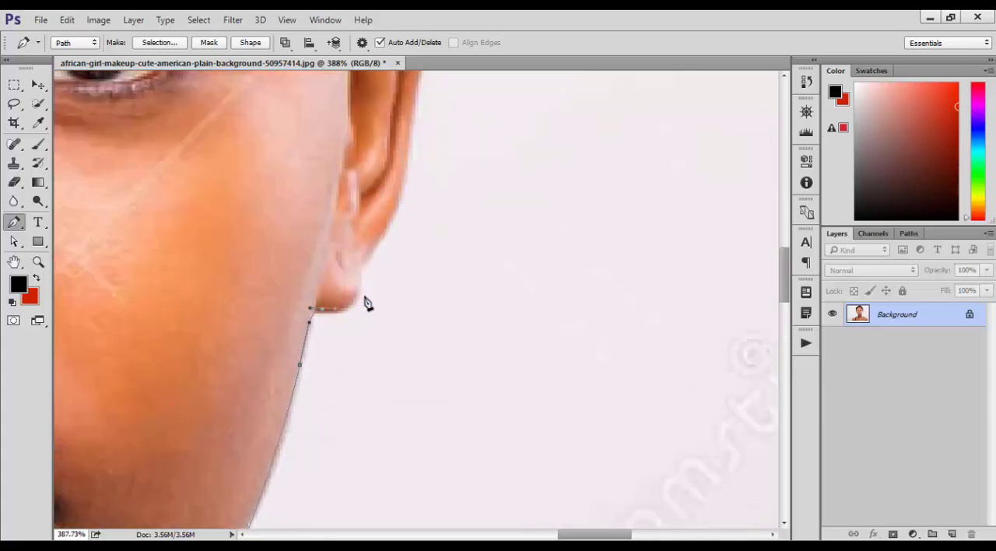
Step: Trace the path around the right earlobe and up the ear's outer edge to the hair
left_click_drag(363, 300, 369, 257)
left_click_drag(388, 215, 367, 412)
left_click_drag(377, 343, 385, 296)
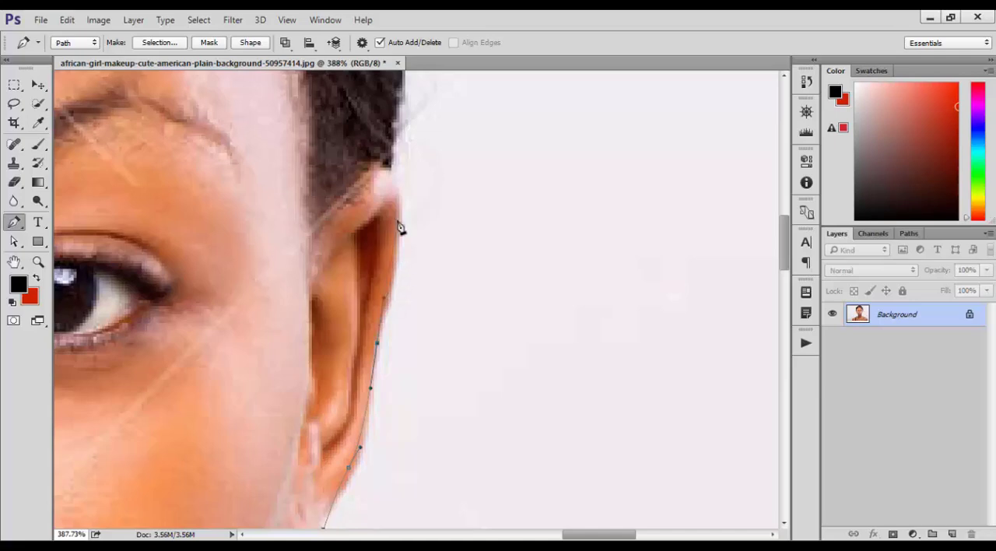
left_click_drag(397, 181, 398, 334)
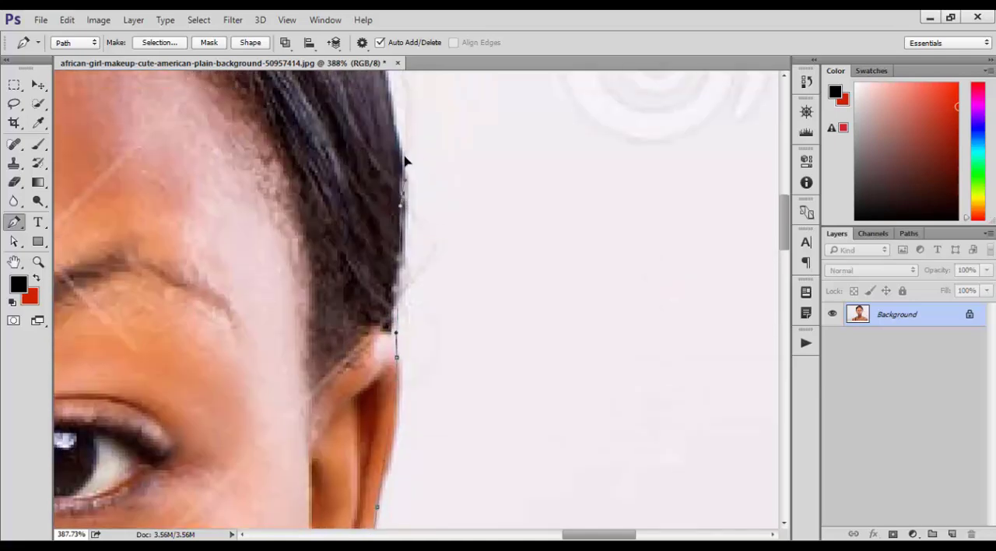
Step: Trace the hair outline up the right side and over the head, closing the path at its starting anchor
left_click_drag(401, 157, 434, 448)
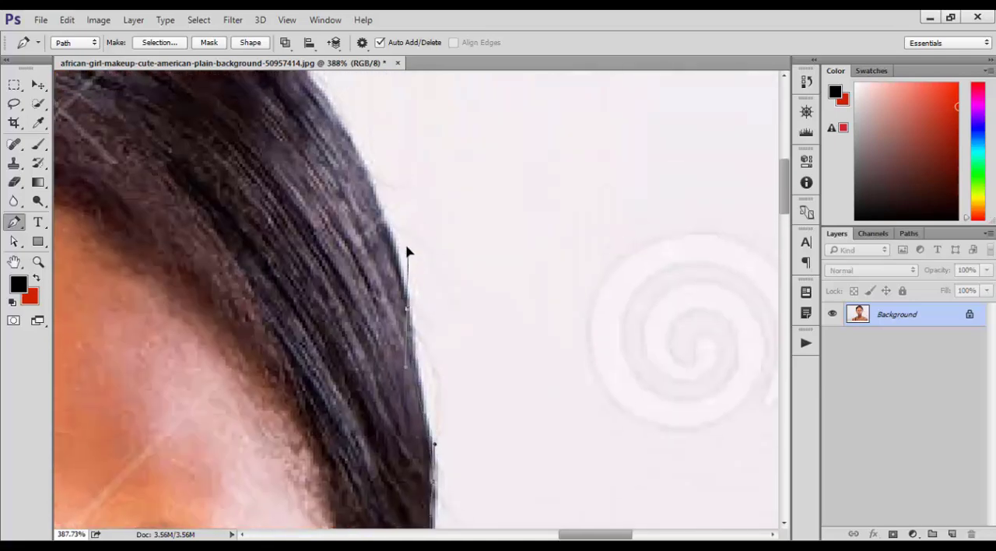
left_click_drag(396, 229, 496, 444)
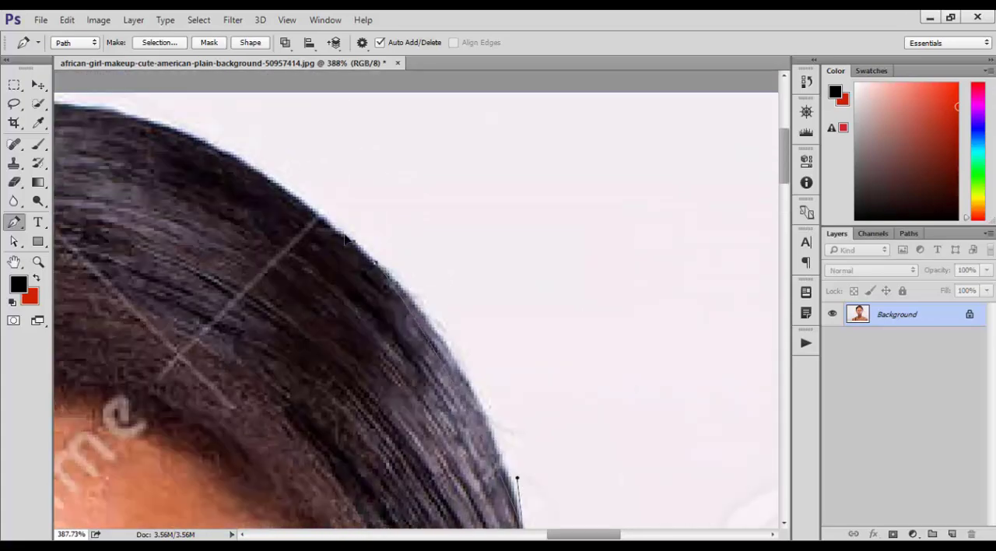
left_click_drag(377, 263, 470, 283)
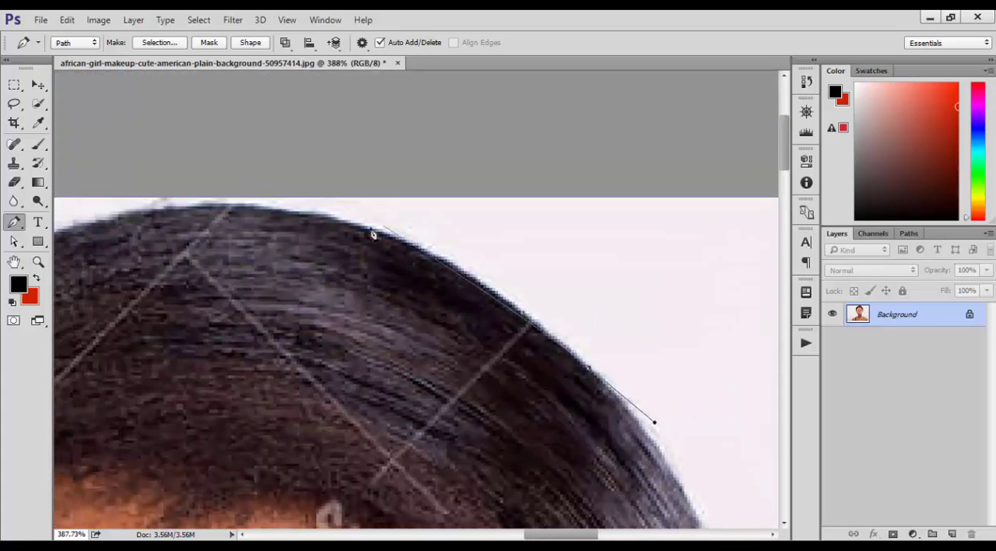
left_click_drag(355, 226, 253, 202)
left_click_drag(291, 206, 443, 218)
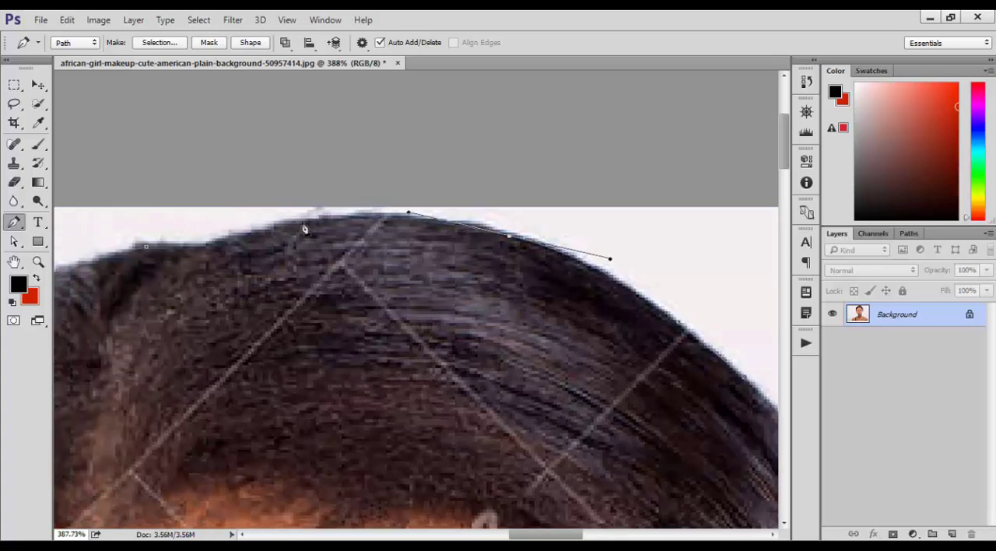
left_click_drag(285, 227, 330, 211)
left_click(146, 249)
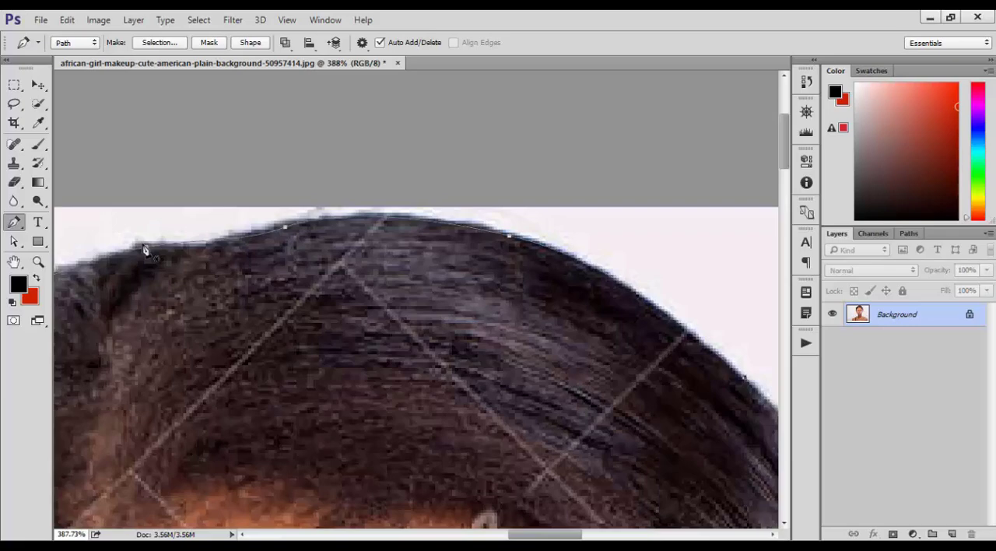
Step: Save the closed work path around the woman under the name Path 1
key("ctrl+0")
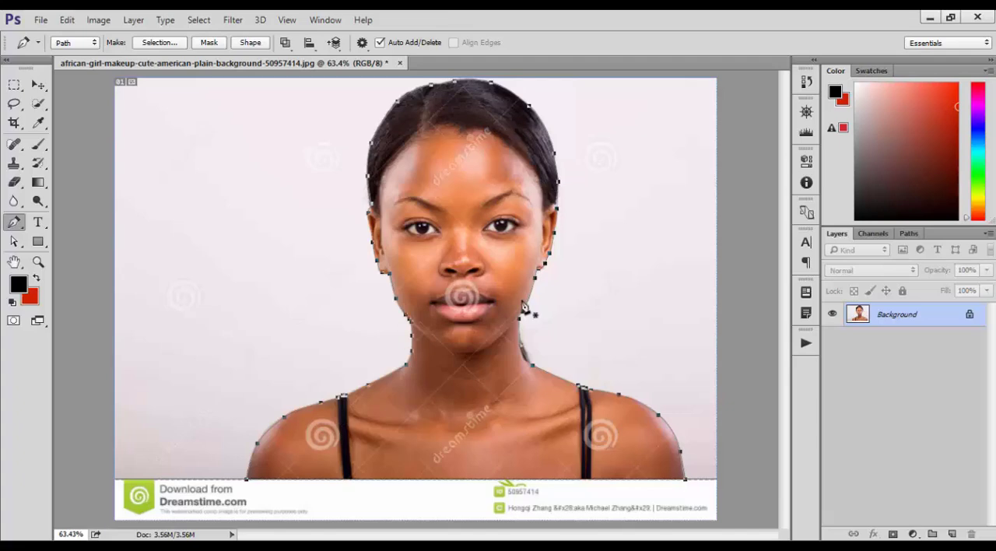
left_click(325, 20)
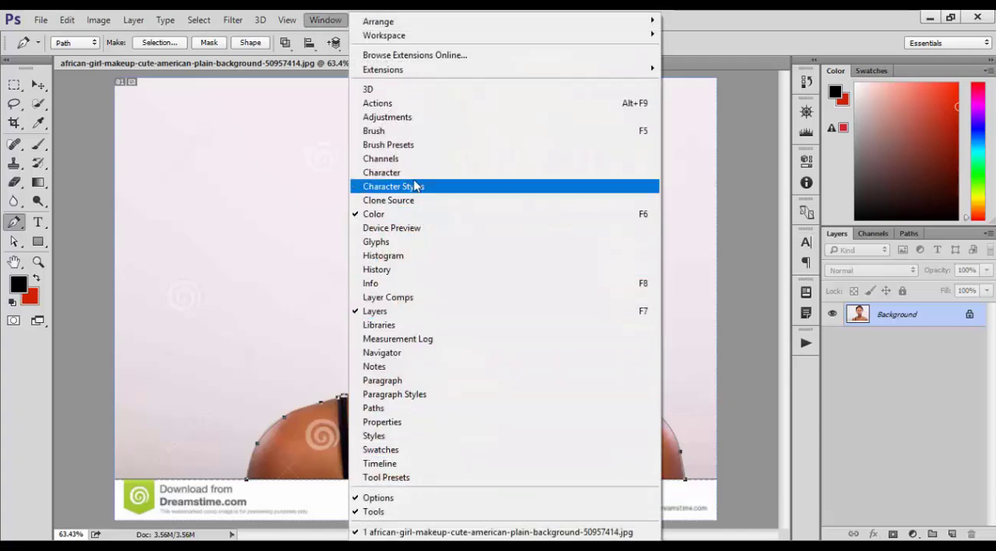
left_click(389, 407)
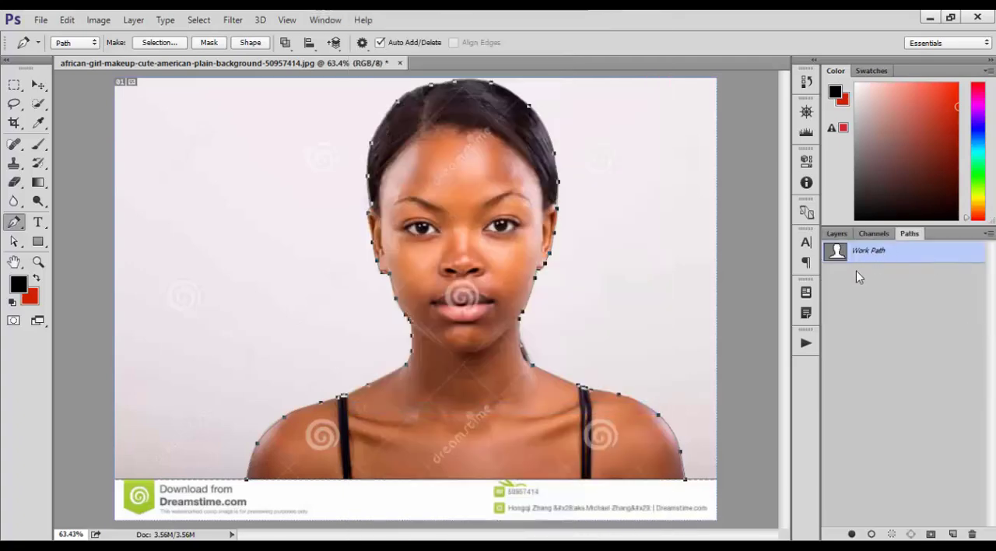
double_click(871, 251)
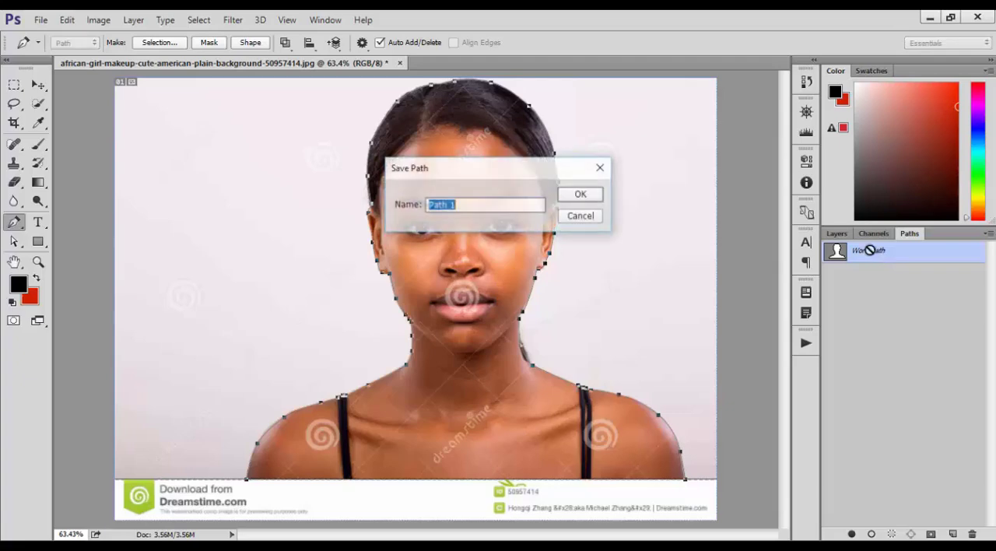
left_click(590, 196)
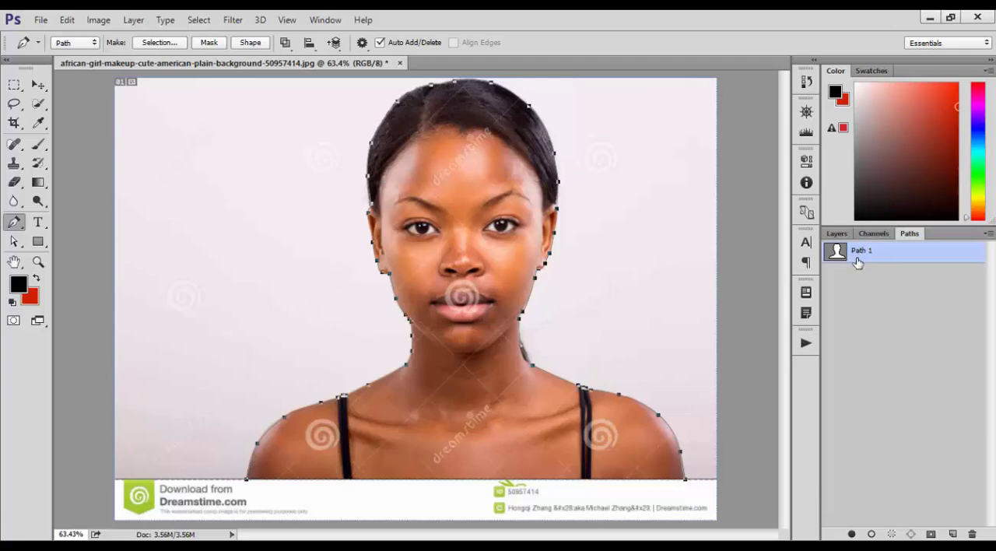
Step: Turn Path 1 into a selection and copy the selected woman from the Background onto a new layer
key("ctrl+Return")
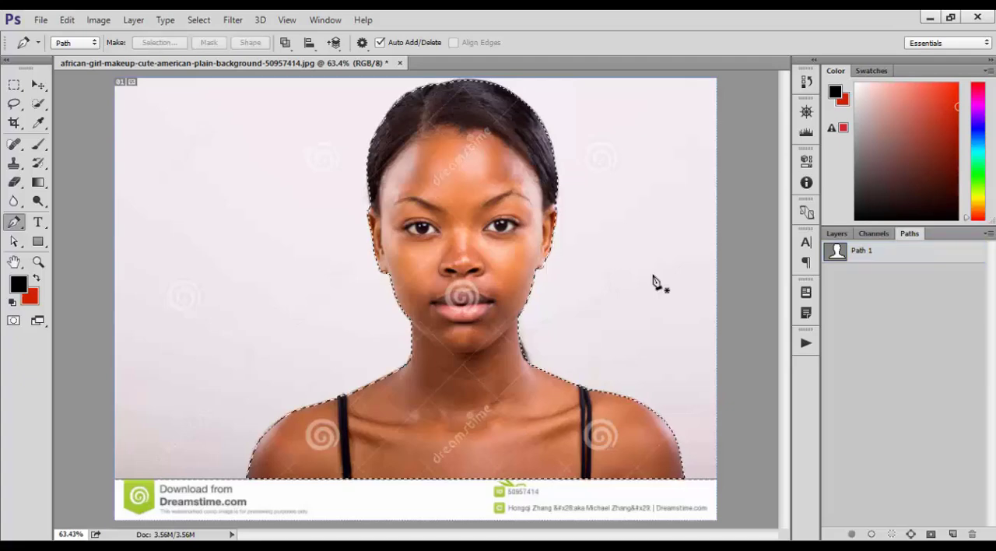
left_click(837, 233)
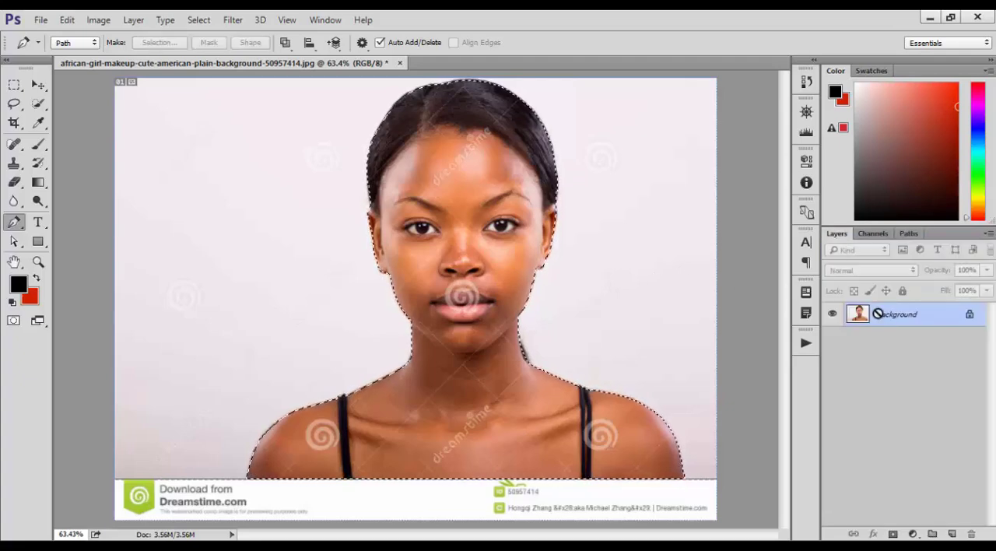
key("ctrl+j")
Step: Toggle the Background layer's visibility to inspect the cut-out woman against transparency
left_click(832, 337)
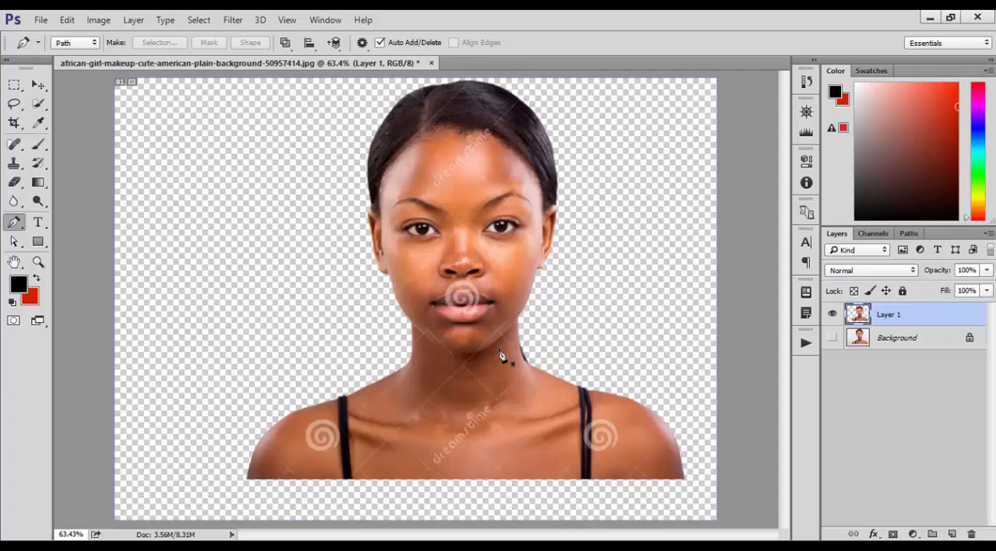
left_click(831, 337)
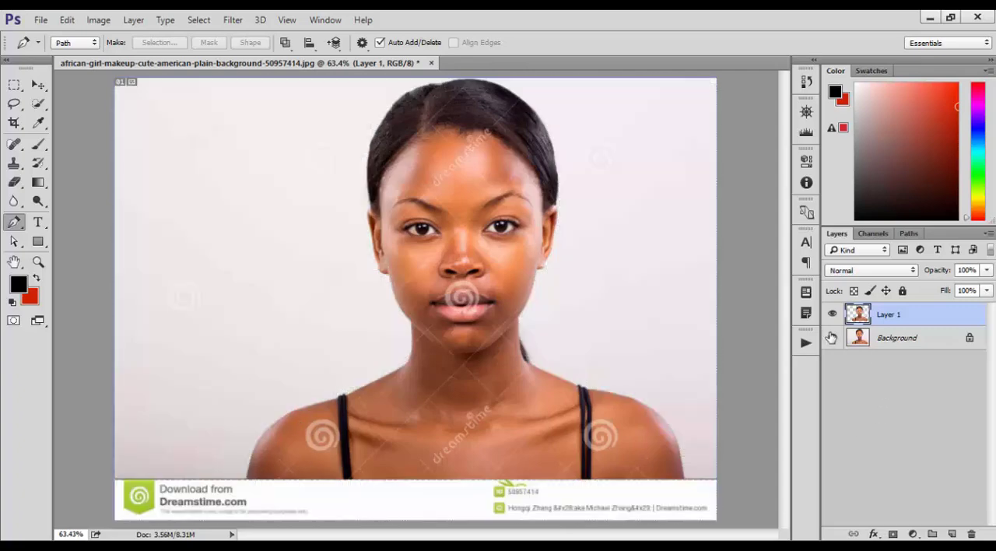
left_click(833, 337)
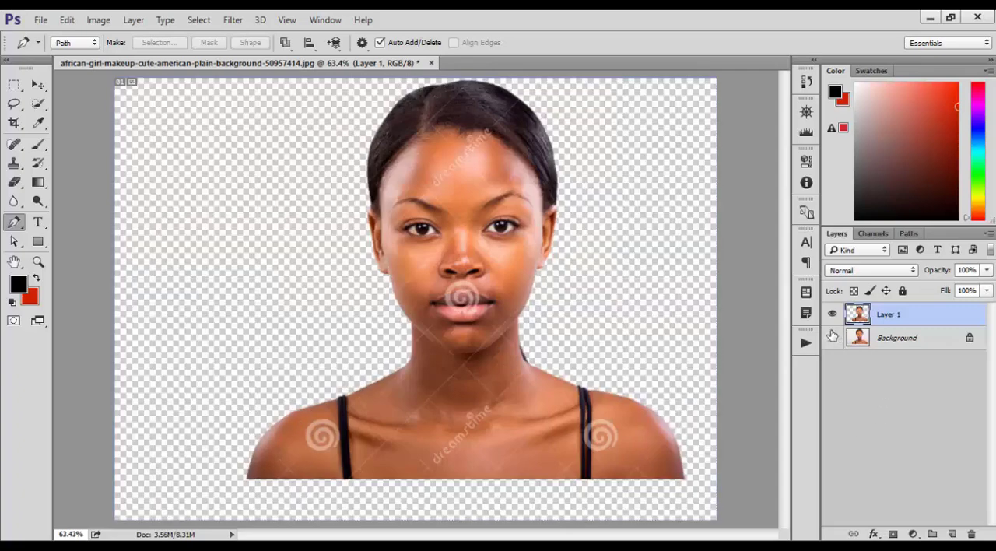
left_click(831, 337)
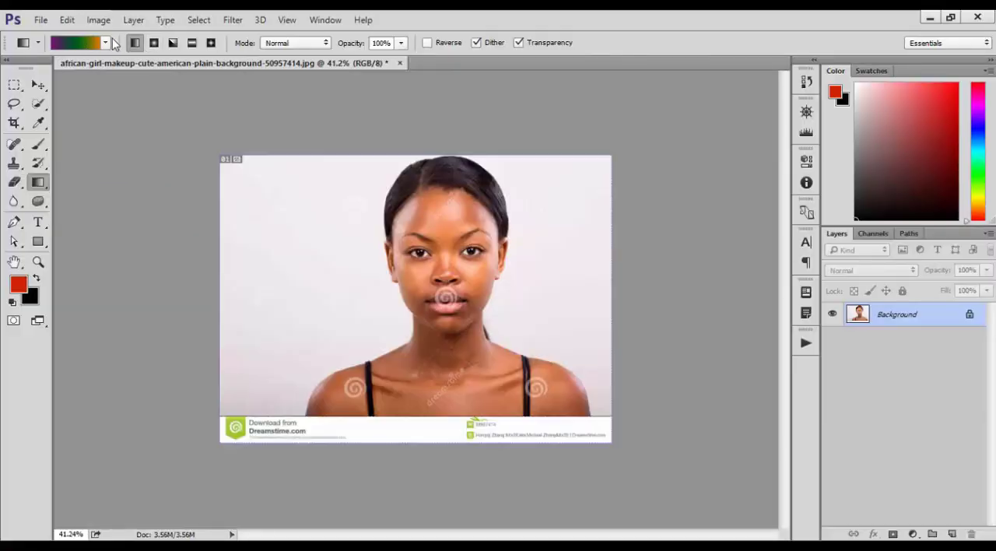
Step: Add a new layer above the Background and fill it with a diagonal linear Violet, Green, Orange gradient
left_click(78, 43)
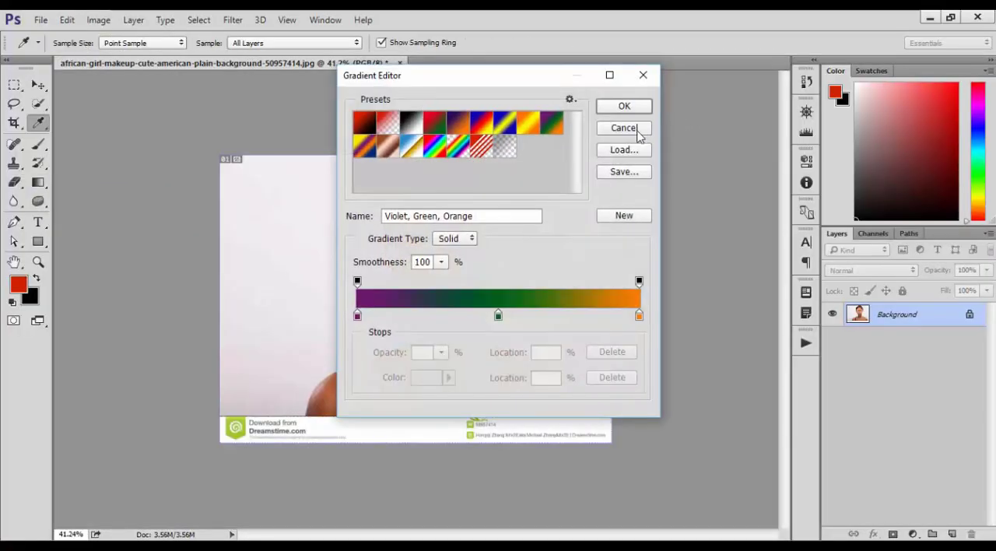
left_click(637, 134)
left_click(952, 533)
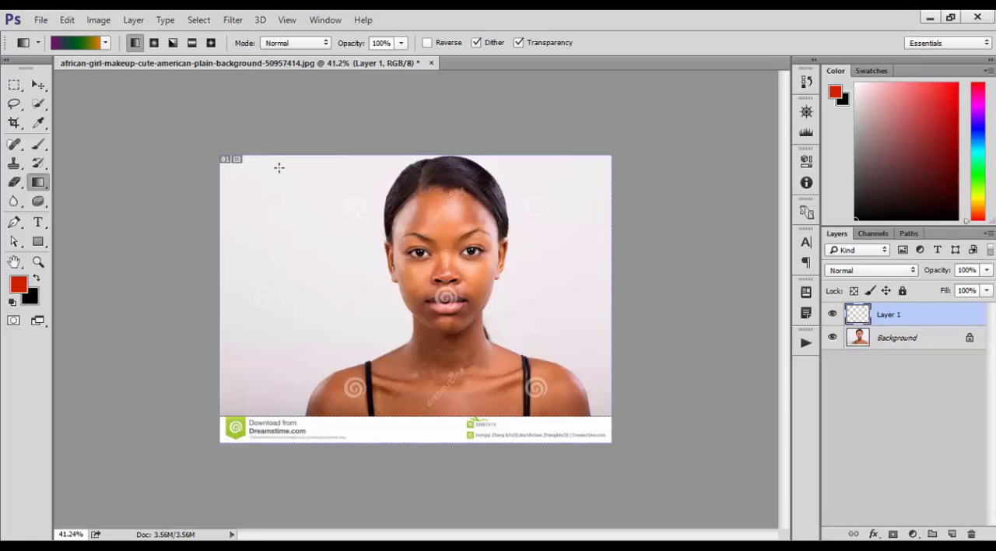
left_click_drag(280, 202, 300, 215)
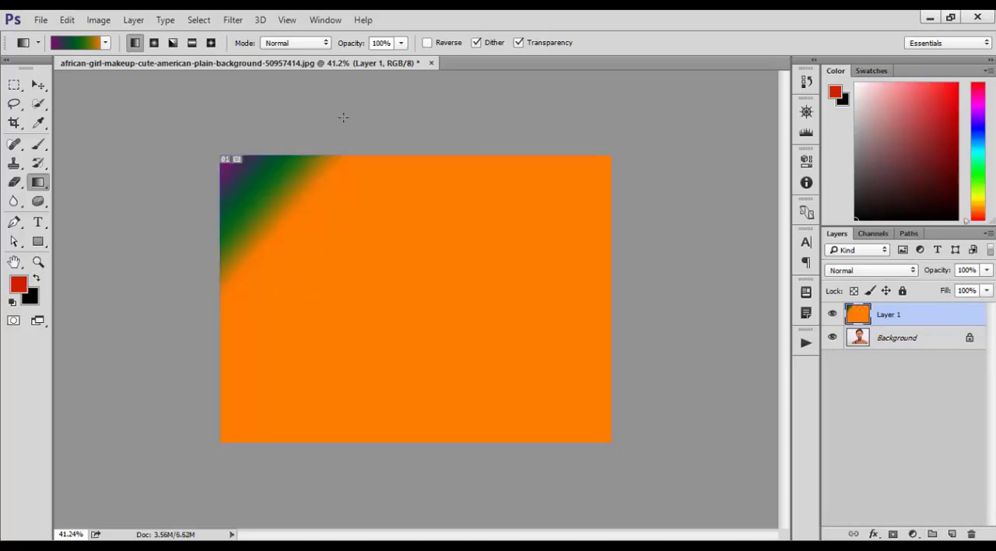
left_click_drag(348, 316, 295, 403)
Step: Choose the Violet, Orange gradient preset and redraw it across Layer 1 in several directions
left_click(92, 43)
left_click(461, 121)
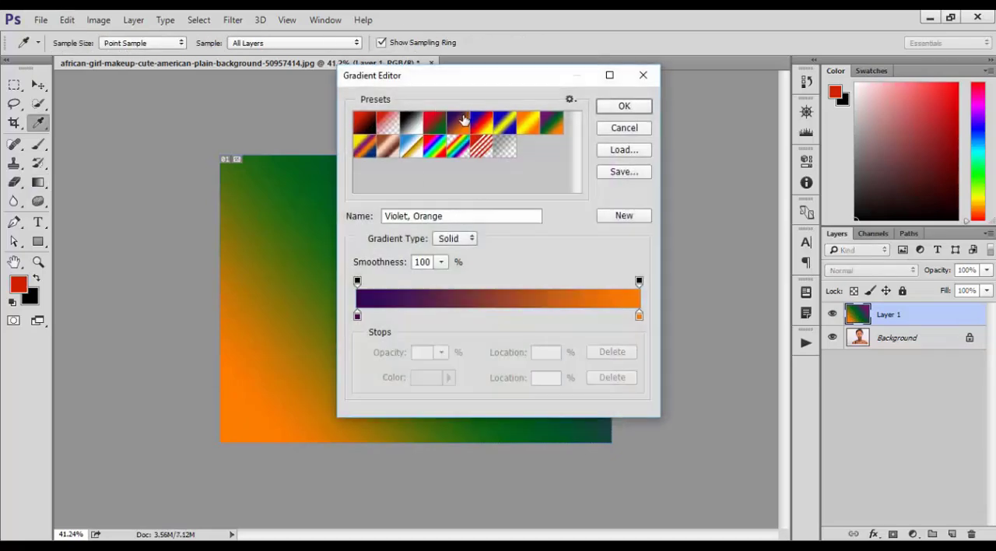
left_click(645, 108)
left_click_drag(526, 234, 253, 389)
left_click_drag(565, 251, 302, 387)
mouse_move(403, 273)
left_mouse_down()
mouse_move(161, 436)
mouse_move(160, 428)
left_mouse_up()
left_click_drag(353, 191, 221, 447)
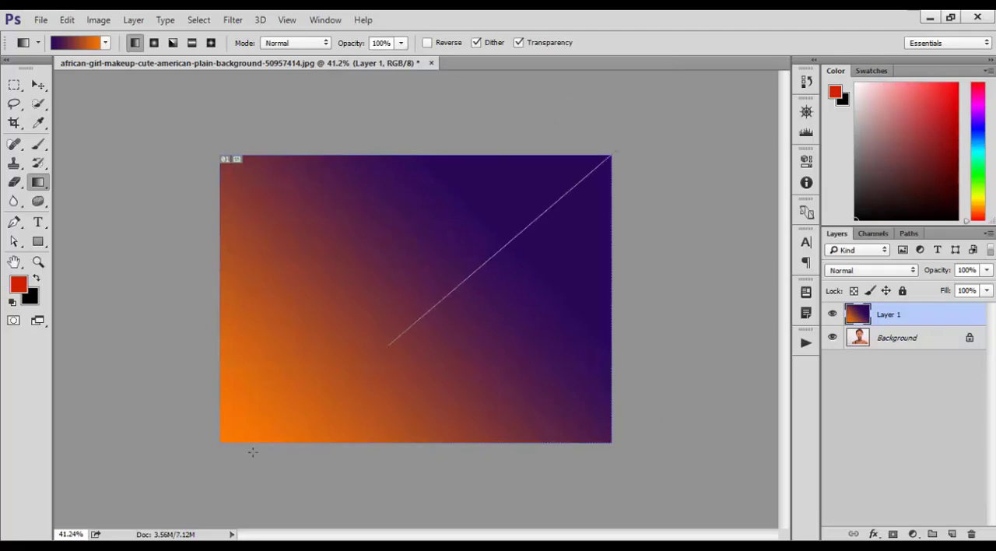
left_click_drag(253, 452, 251, 454)
left_click_drag(373, 485, 336, 212)
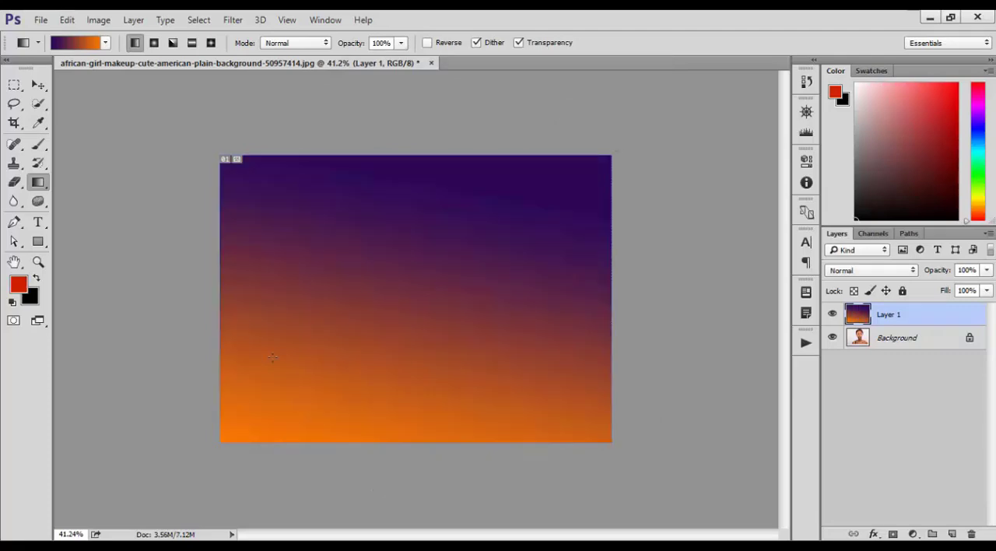
left_click_drag(642, 218, 640, 220)
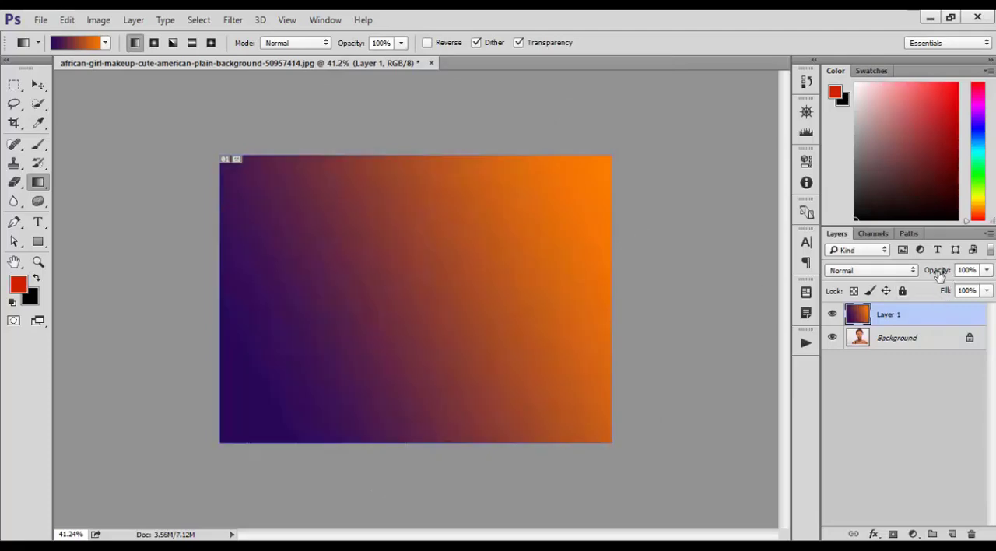
Step: Reduce Layer 1's opacity to 50% and redraw the Violet, Orange gradient diagonally over the portrait
mouse_move(939, 277)
left_mouse_down()
mouse_move(924, 274)
mouse_move(938, 274)
left_mouse_up()
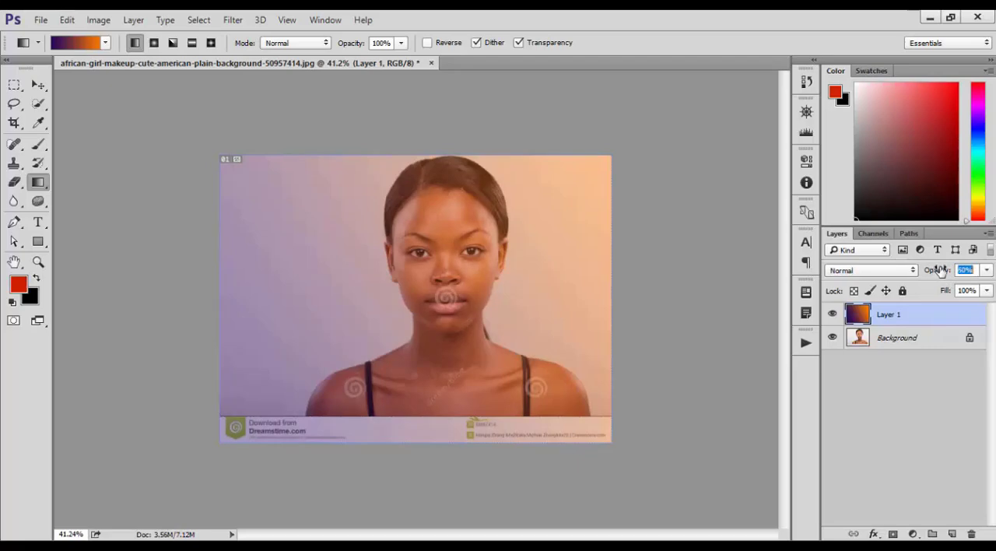
left_click_drag(366, 342, 297, 416)
left_click_drag(643, 218, 643, 218)
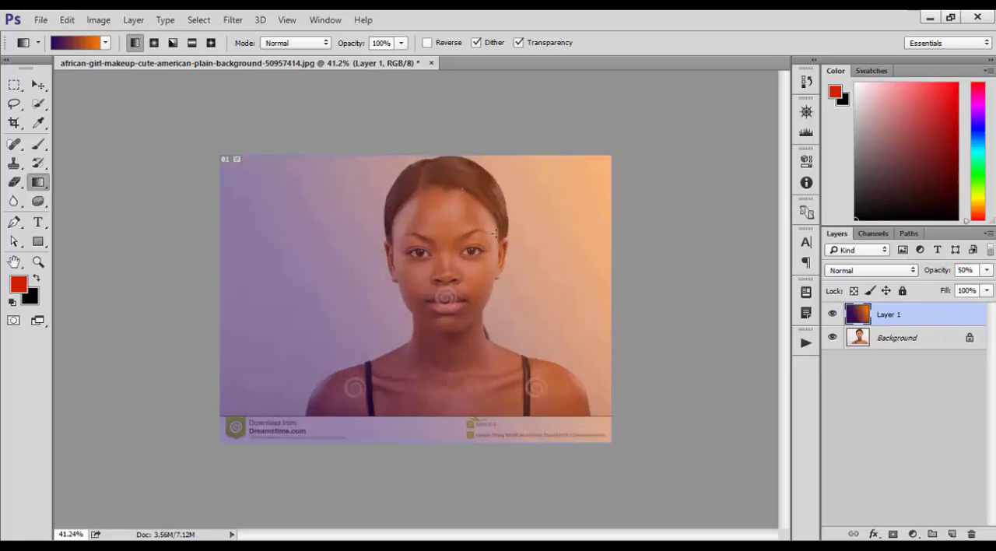
Step: Redraw Layer 1's gradient in several directions with the Blue, Yellow, Blue preset, and set the layer's opacity to 34%
left_click(88, 39)
left_click(506, 123)
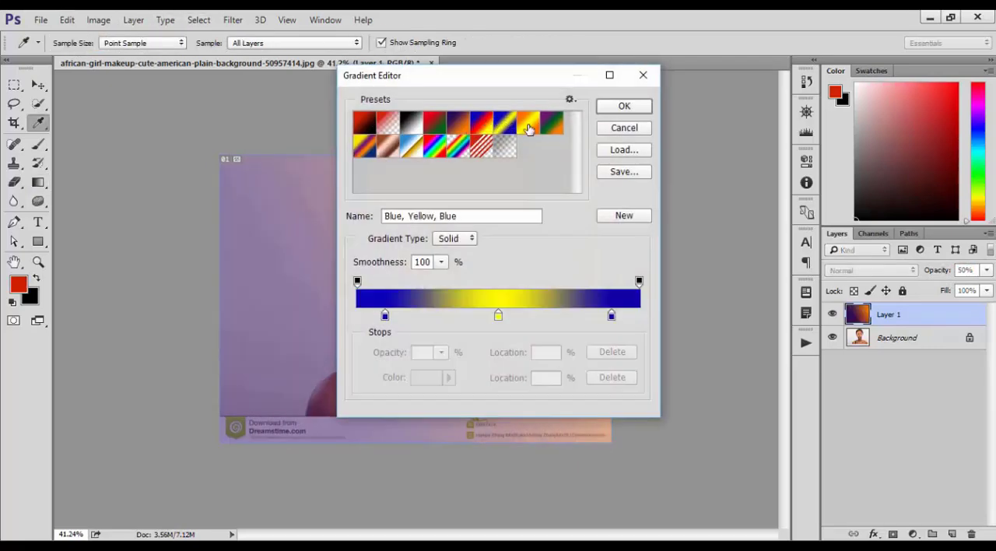
left_click(628, 114)
left_click_drag(460, 281, 350, 345)
left_click_drag(532, 187, 476, 315)
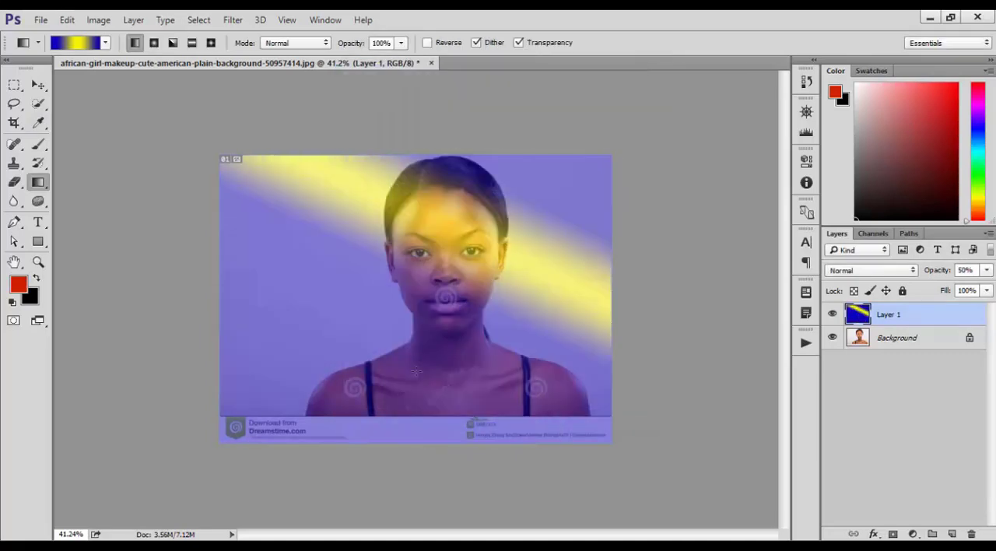
left_click_drag(471, 118, 421, 362)
left_click_drag(289, 318, 529, 190)
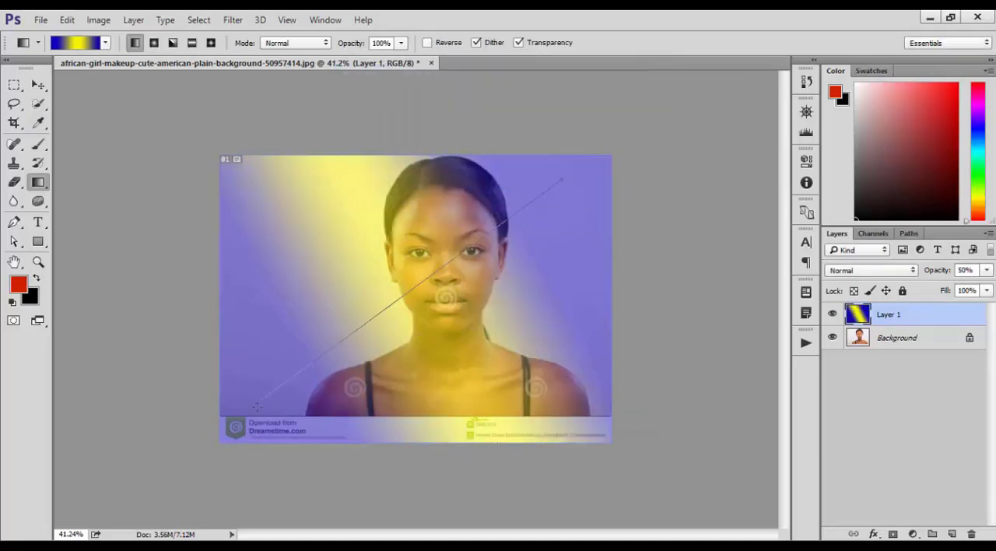
left_click_drag(256, 406, 256, 406)
left_click_drag(561, 179, 92, 522)
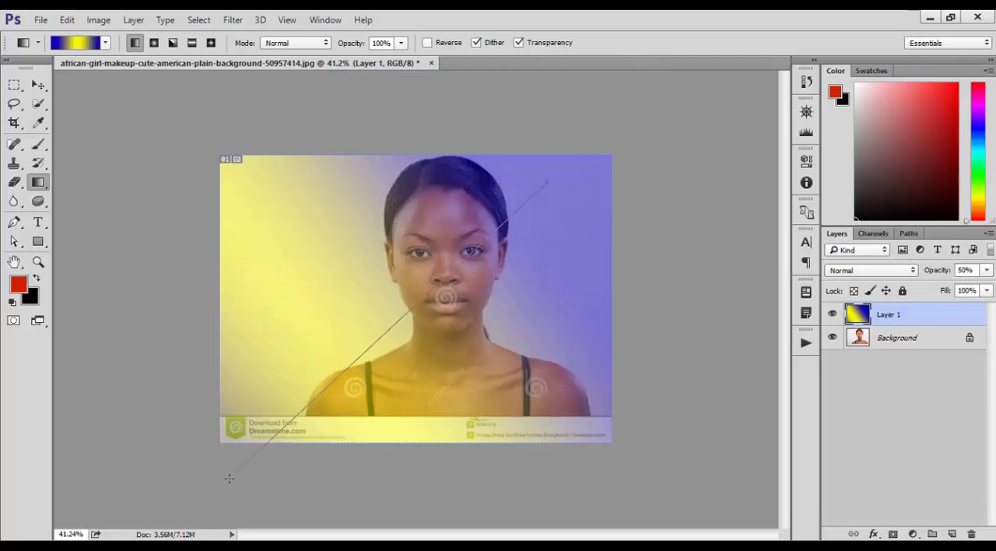
left_click_drag(229, 477, 266, 462)
mouse_move(939, 270)
left_mouse_down()
mouse_move(923, 277)
mouse_move(934, 277)
left_mouse_up()
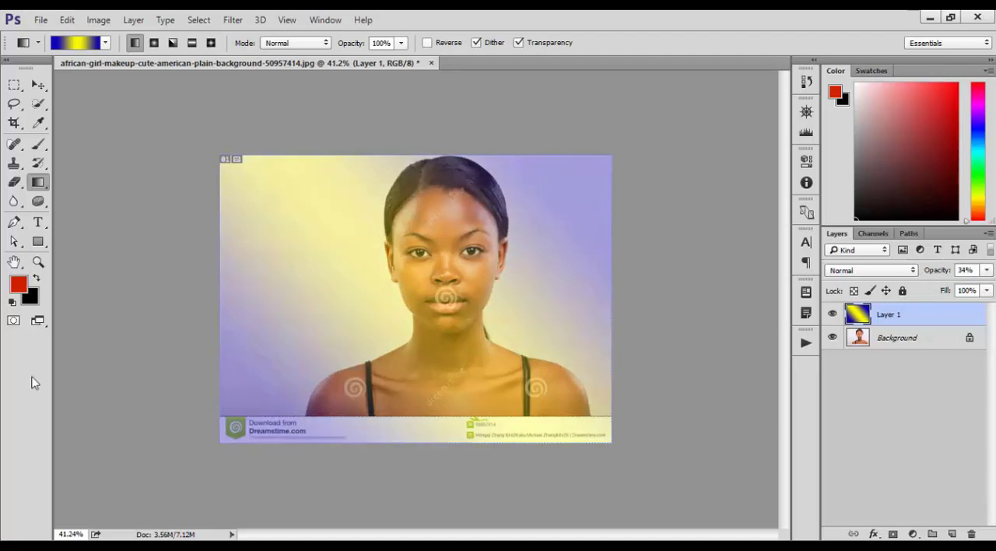
Step: Fill two yellow bands and the upper-right blue area of the gradient with red using the Paint Bucket tool
left_click(35, 185)
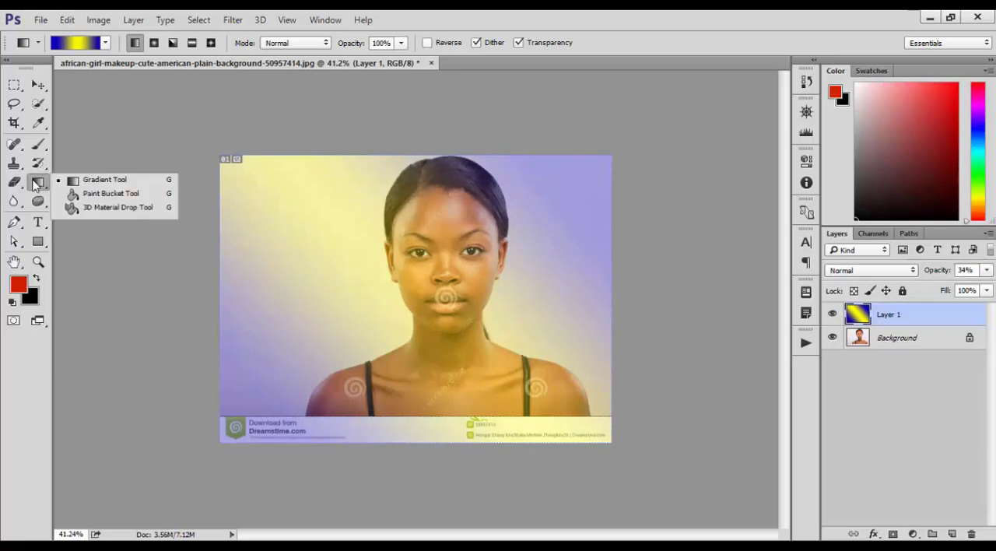
left_click(87, 197)
left_click(323, 238)
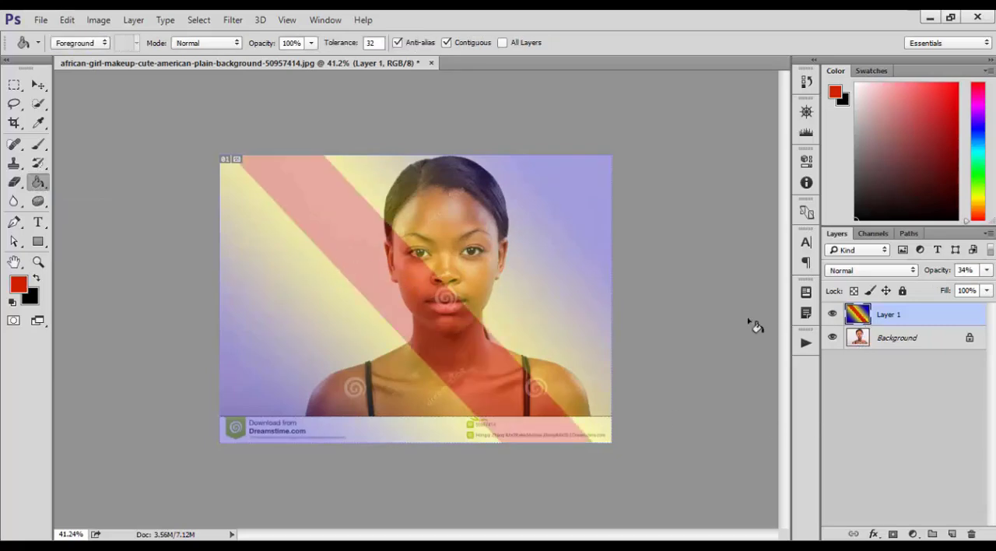
left_click(386, 190)
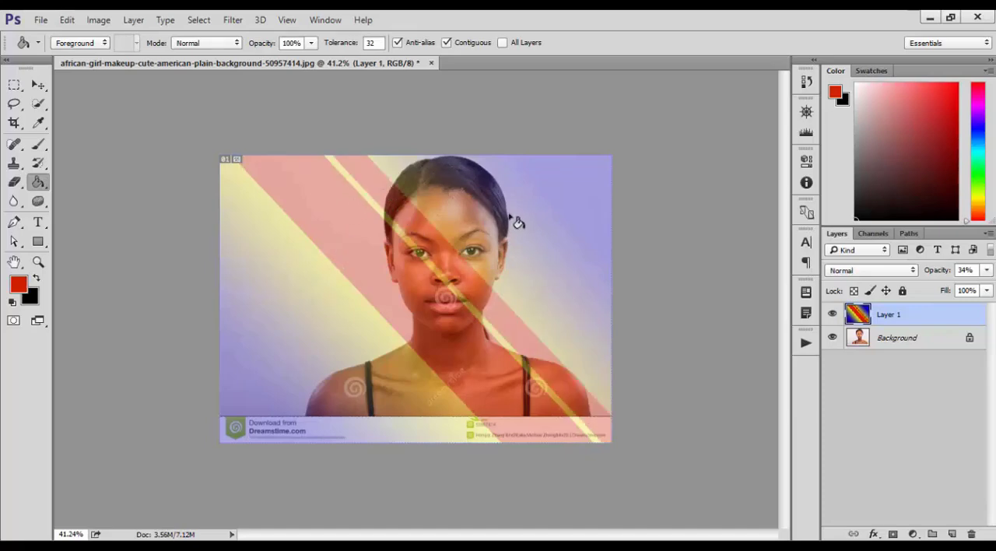
left_click(568, 191)
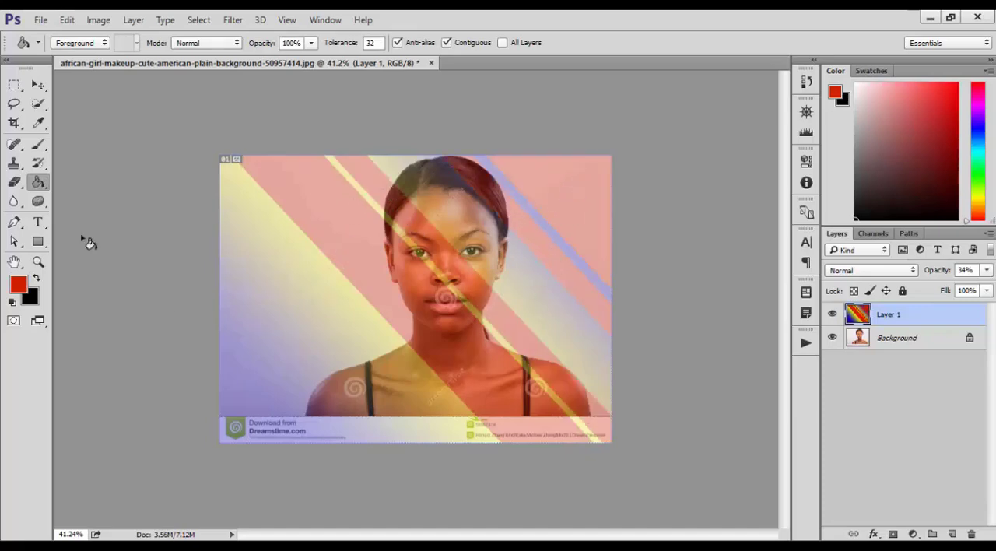
Step: Swap the foreground and background colours and fill several bands in the gradient's lower-left half with black
left_click(36, 280)
left_click(288, 298)
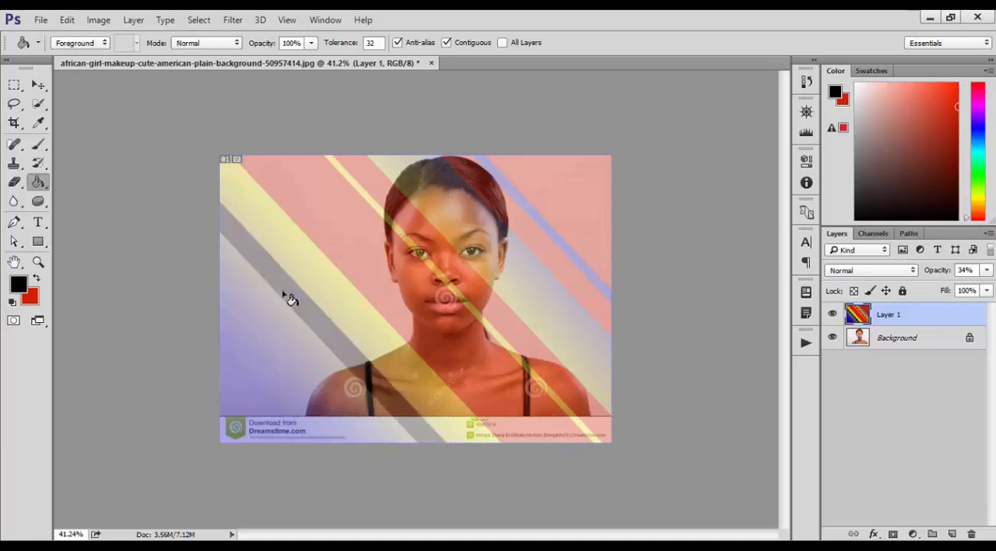
left_click(309, 296)
left_click(323, 281)
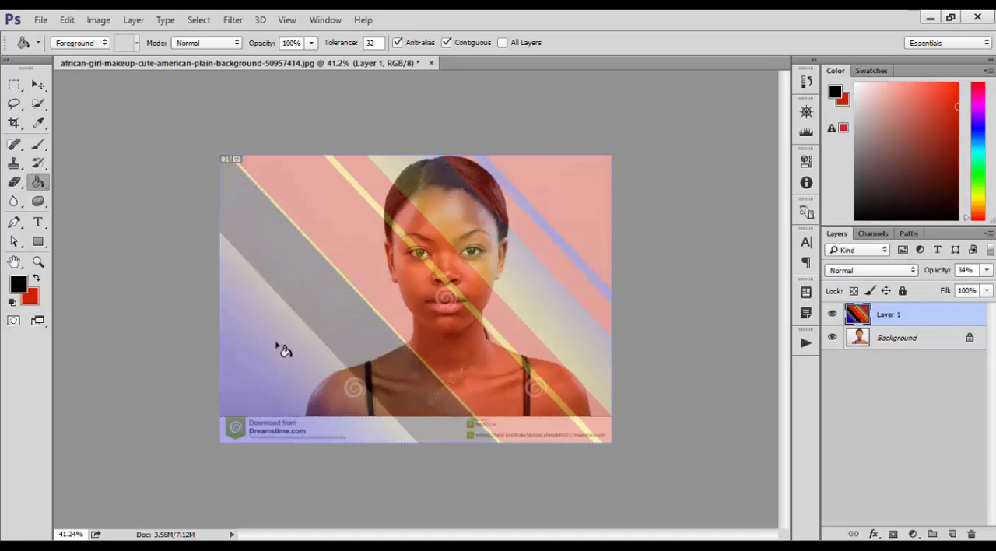
left_click(272, 354)
Step: Delete the painted gradient layer and activate the Blur tool
left_click(39, 188)
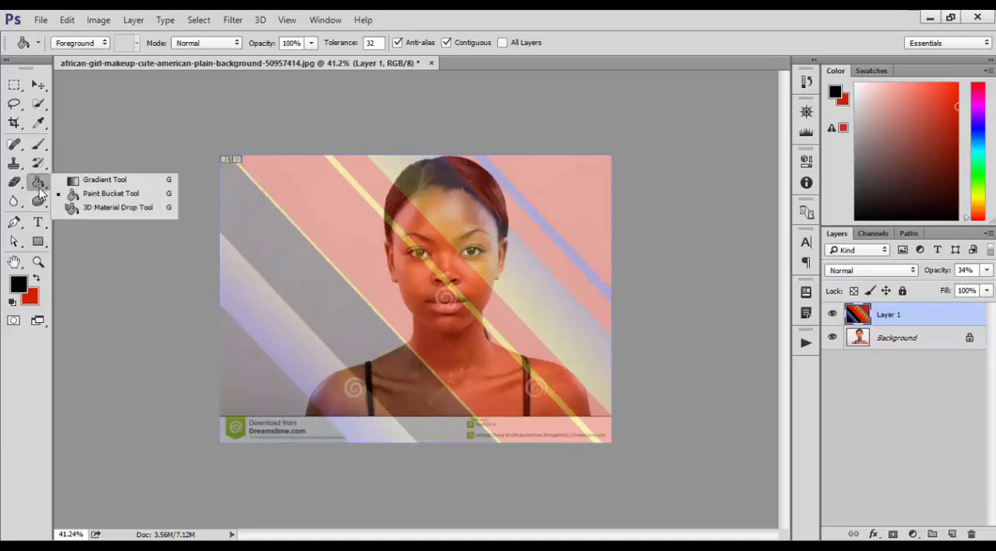
left_click(119, 208)
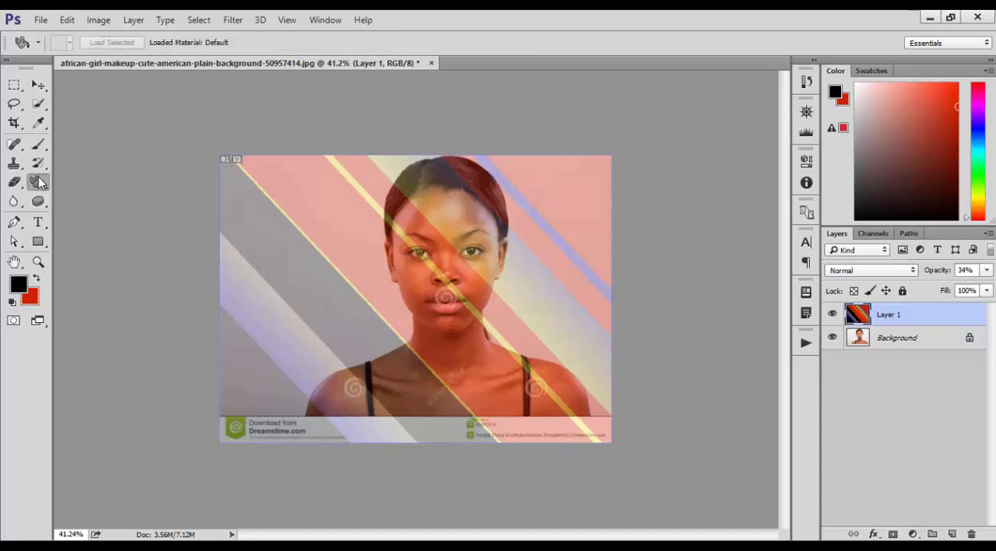
left_click(39, 182)
left_click(150, 178)
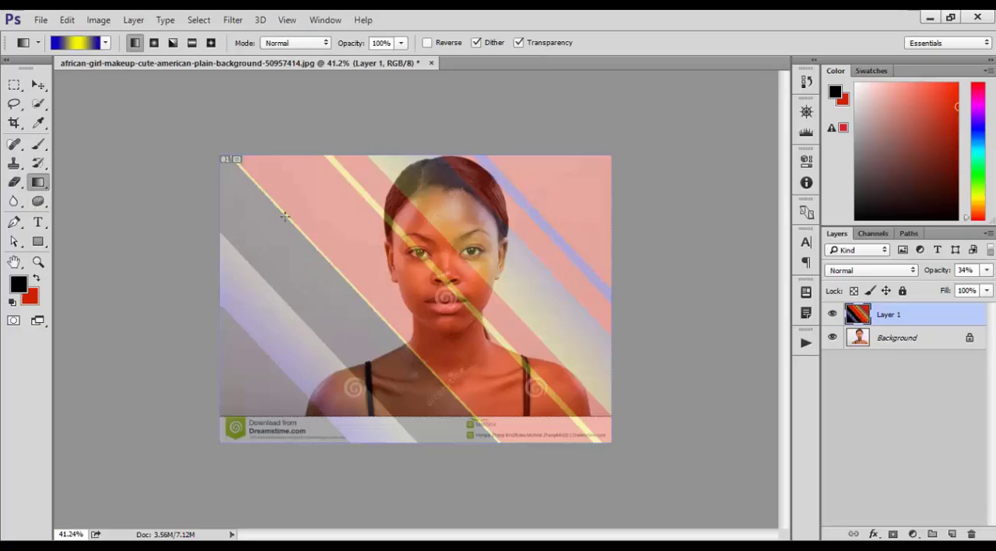
key("Delete")
left_click(14, 201)
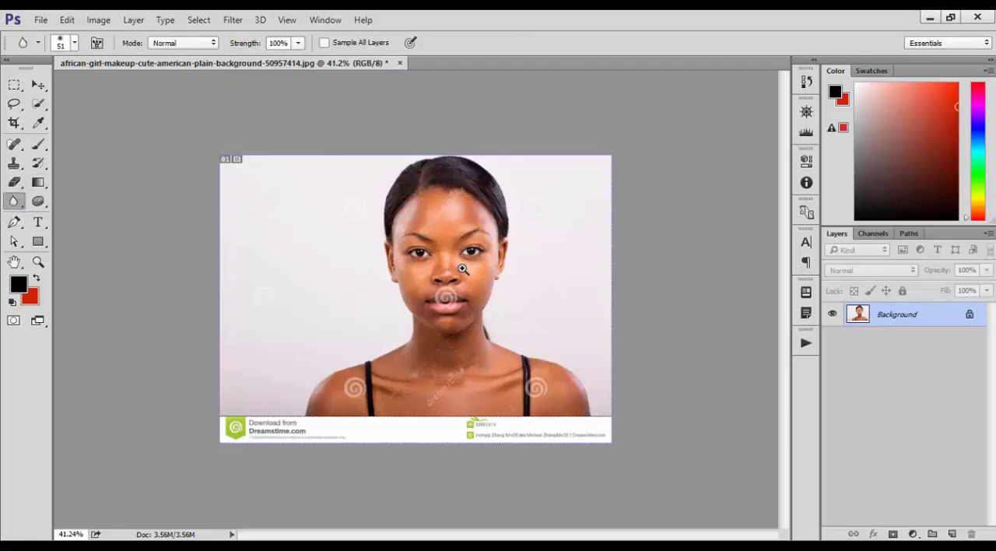
Step: Blur the hair along the upper-right side of the woman's head with the Blur tool at 100% strength
left_click_drag(463, 269, 486, 264)
left_click_drag(468, 248, 350, 389)
mouse_move(414, 315)
left_mouse_down()
mouse_move(498, 336)
mouse_move(515, 265)
mouse_move(435, 444)
left_mouse_up()
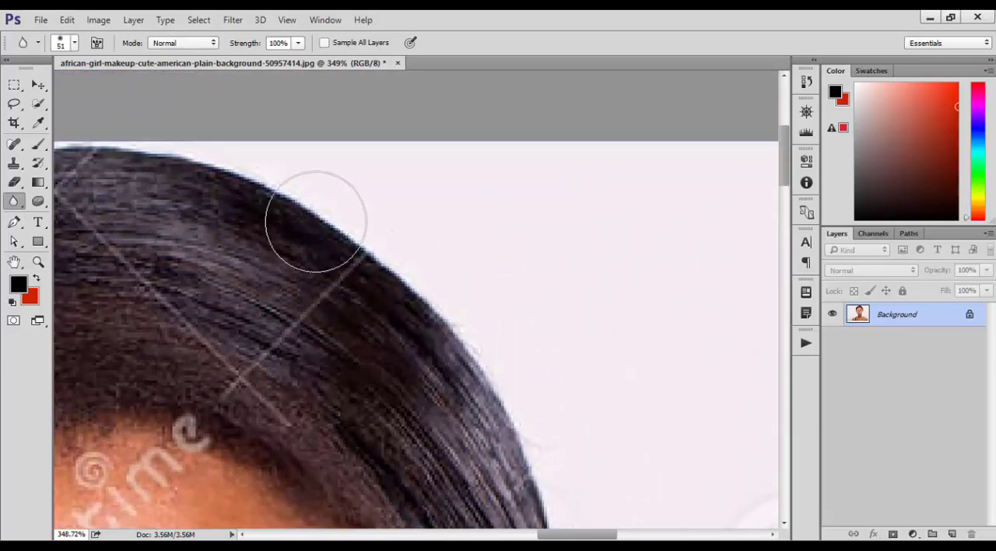
mouse_move(316, 221)
left_mouse_down()
mouse_move(435, 319)
mouse_move(353, 227)
mouse_move(431, 363)
mouse_move(332, 254)
mouse_move(449, 368)
mouse_move(261, 234)
mouse_move(209, 256)
mouse_move(274, 386)
mouse_move(323, 296)
mouse_move(188, 194)
mouse_move(369, 393)
mouse_move(316, 214)
mouse_move(382, 316)
left_mouse_up()
mouse_move(160, 292)
left_mouse_down()
mouse_move(368, 266)
mouse_move(369, 187)
left_mouse_up()
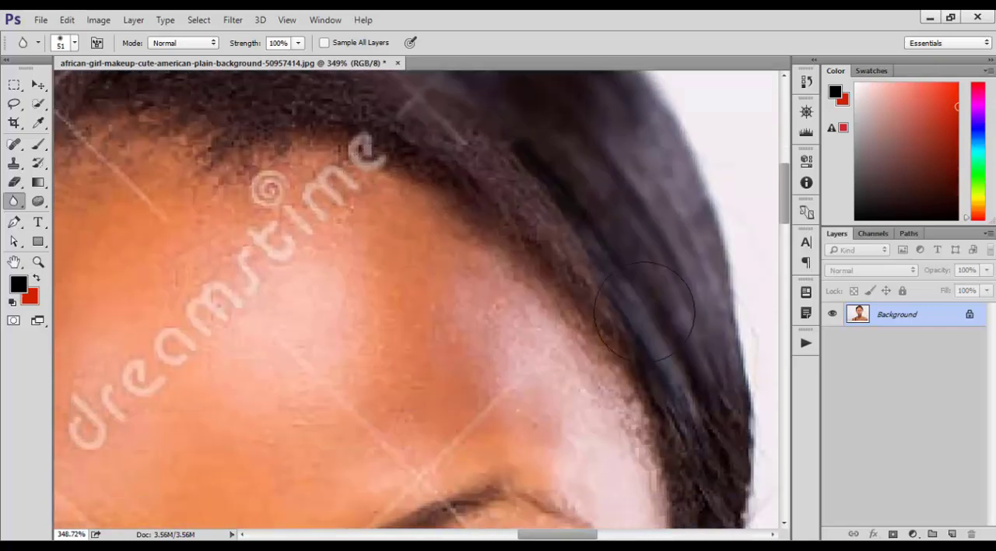
mouse_move(596, 329)
left_mouse_down()
mouse_move(647, 427)
mouse_move(711, 484)
left_mouse_up()
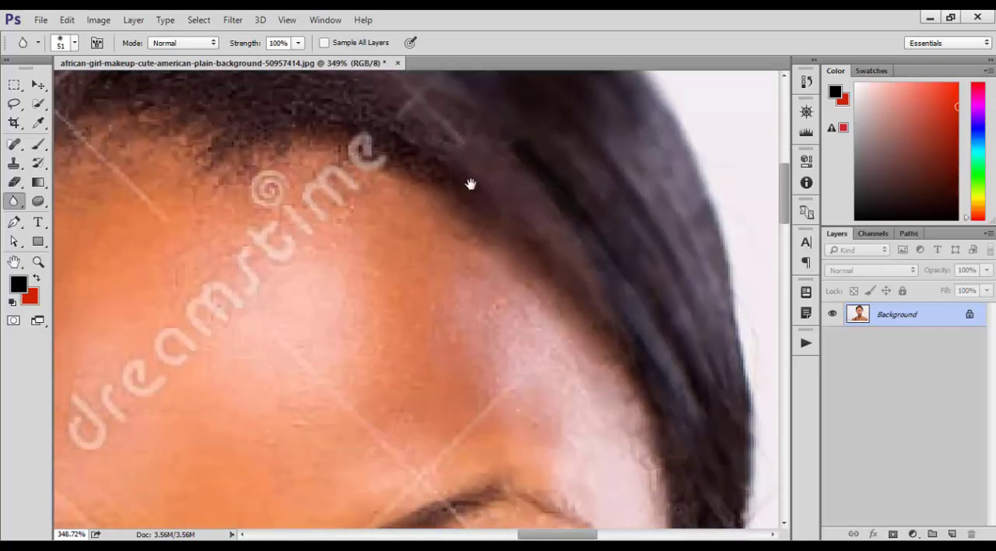
Step: Blur the hair and hairline on the left side of the head, plus the left-hand eye in the image
left_click_drag(471, 184, 611, 417)
mouse_move(463, 385)
left_mouse_down()
mouse_move(367, 308)
mouse_move(396, 240)
mouse_move(493, 188)
mouse_move(480, 171)
mouse_move(236, 223)
mouse_move(337, 160)
mouse_move(333, 242)
mouse_move(257, 364)
mouse_move(424, 361)
mouse_move(270, 415)
mouse_move(573, 262)
left_mouse_up()
mouse_move(413, 309)
left_mouse_down()
mouse_move(498, 204)
mouse_move(520, 100)
mouse_move(450, 234)
mouse_move(562, 217)
mouse_move(461, 105)
mouse_move(284, 388)
mouse_move(400, 144)
mouse_move(277, 441)
mouse_move(442, 308)
left_mouse_up()
left_click_drag(337, 348, 423, 185)
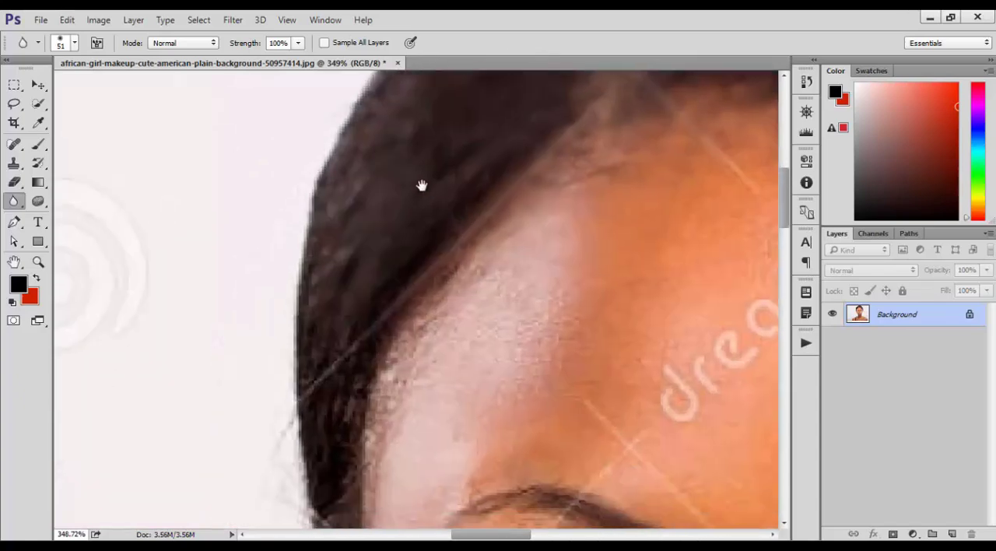
mouse_move(337, 185)
left_mouse_down()
mouse_move(357, 412)
mouse_move(349, 487)
left_mouse_up()
left_click_drag(581, 261, 499, 82)
left_click_drag(541, 332, 364, 115)
mouse_move(358, 273)
left_mouse_down()
mouse_move(428, 226)
mouse_move(171, 316)
mouse_move(218, 302)
mouse_move(413, 297)
mouse_move(279, 272)
mouse_move(397, 278)
mouse_move(285, 275)
left_mouse_up()
mouse_move(574, 317)
left_mouse_down()
mouse_move(446, 287)
mouse_move(319, 287)
left_mouse_up()
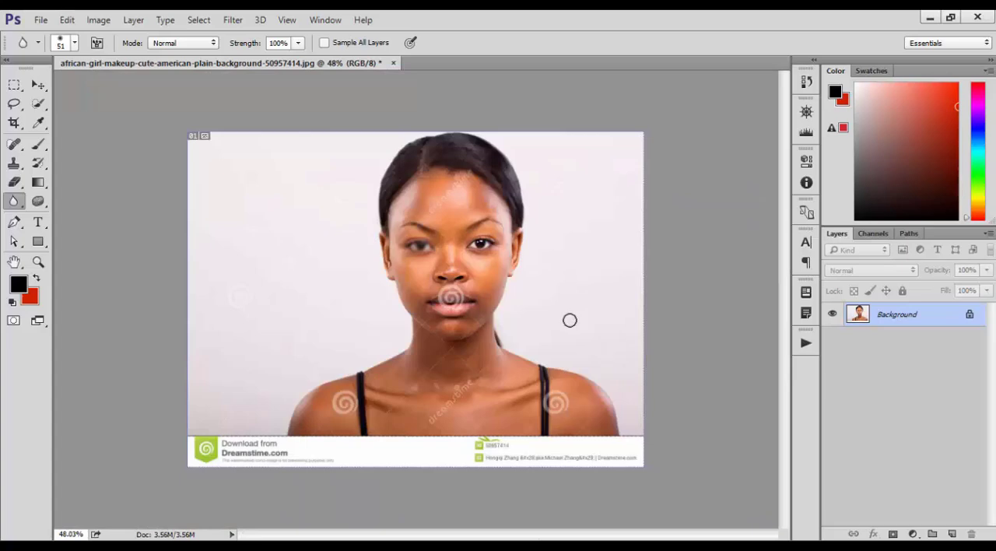
Step: Sharpen both eyes and the lips heavily with the Sharpen tool at 50% strength
left_click(14, 202)
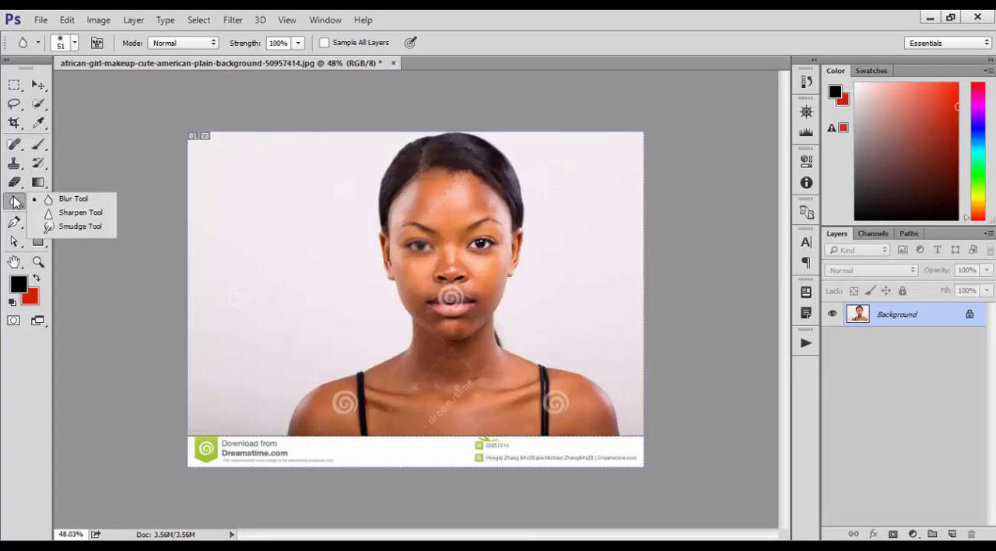
left_click(78, 212)
scroll(413, 224, "up", 5)
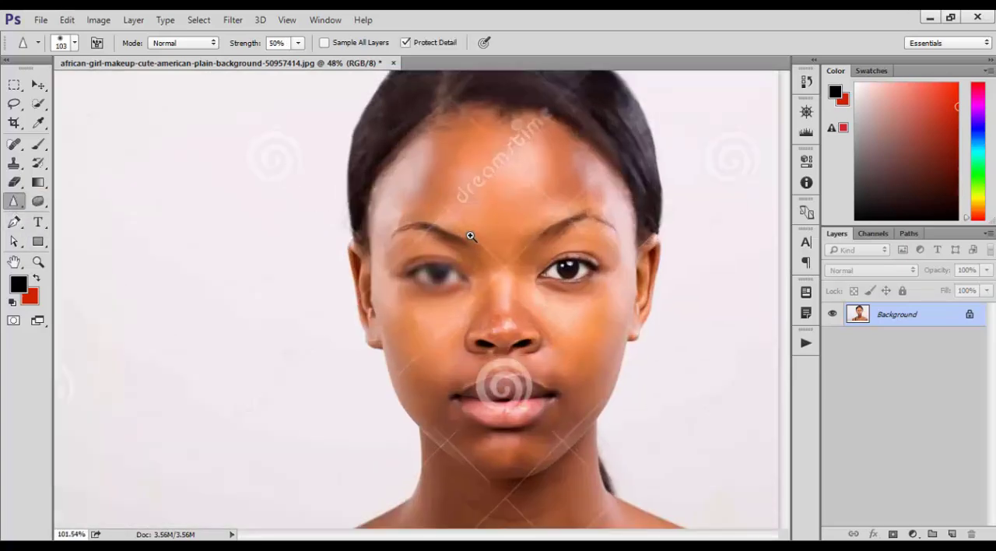
mouse_move(400, 323)
left_mouse_down()
mouse_move(542, 319)
mouse_move(388, 356)
mouse_move(489, 329)
left_mouse_up()
mouse_move(422, 326)
left_mouse_down()
mouse_move(504, 289)
mouse_move(495, 290)
left_mouse_up()
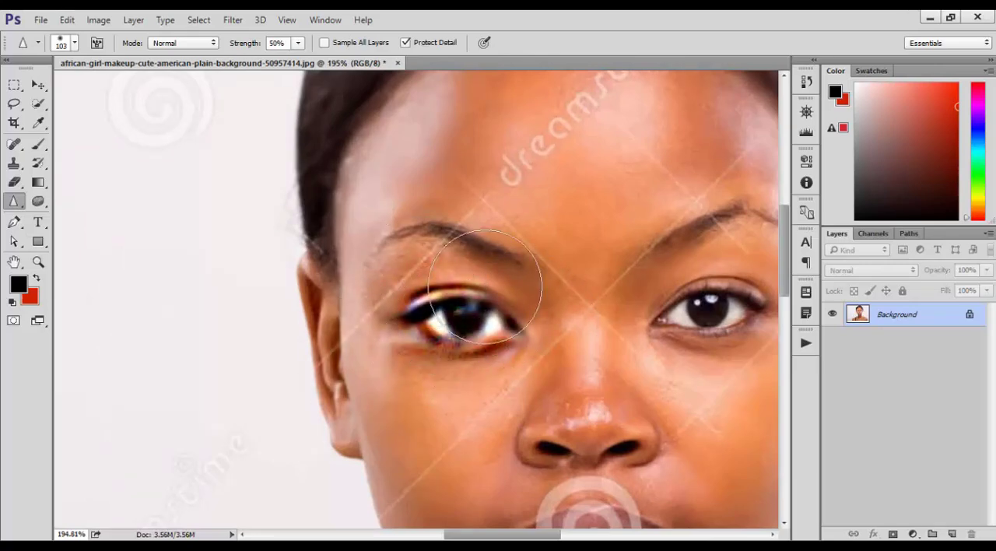
key("space")
left_click_drag(638, 281, 488, 281)
mouse_move(514, 297)
left_mouse_down()
mouse_move(626, 296)
mouse_move(391, 373)
mouse_move(569, 289)
mouse_move(374, 316)
mouse_move(317, 314)
mouse_move(576, 407)
mouse_move(516, 271)
mouse_move(588, 262)
mouse_move(479, 224)
mouse_move(640, 256)
mouse_move(500, 362)
mouse_move(340, 433)
mouse_move(516, 401)
mouse_move(404, 405)
mouse_move(406, 393)
mouse_move(358, 366)
mouse_move(278, 359)
left_mouse_up()
key("space")
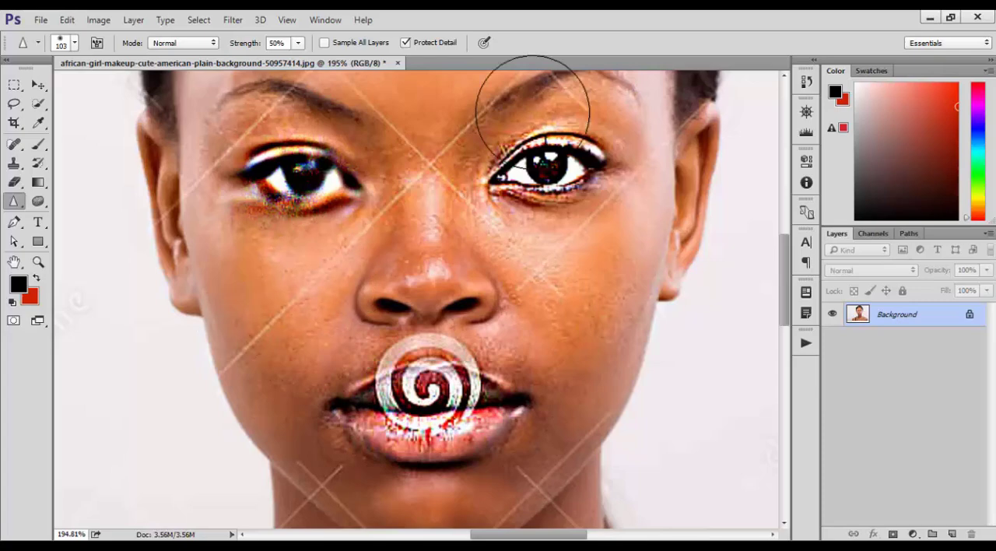
Step: Sharpen the skin texture of the forehead, right-hand cheek and chin area
left_click_drag(489, 315, 485, 486)
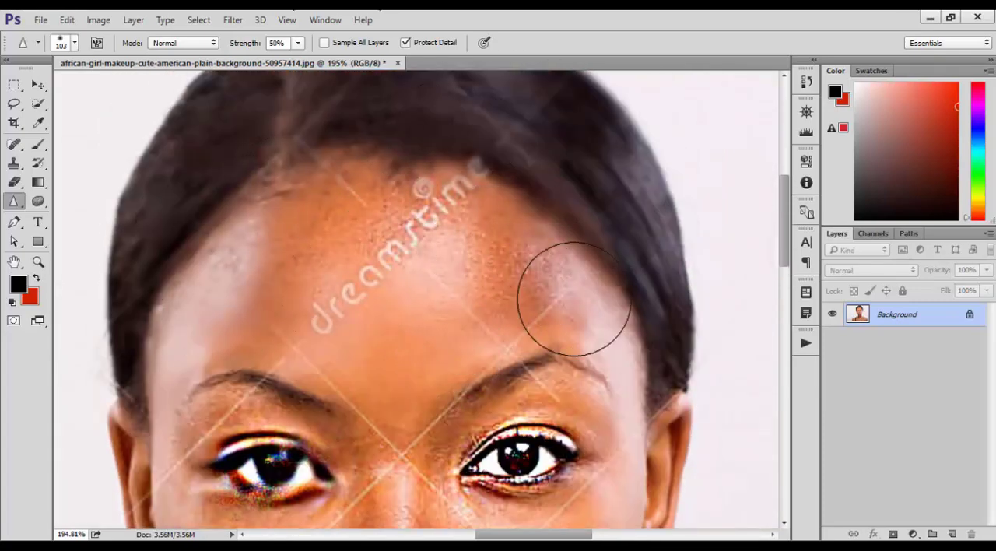
left_click_drag(545, 384, 514, 107)
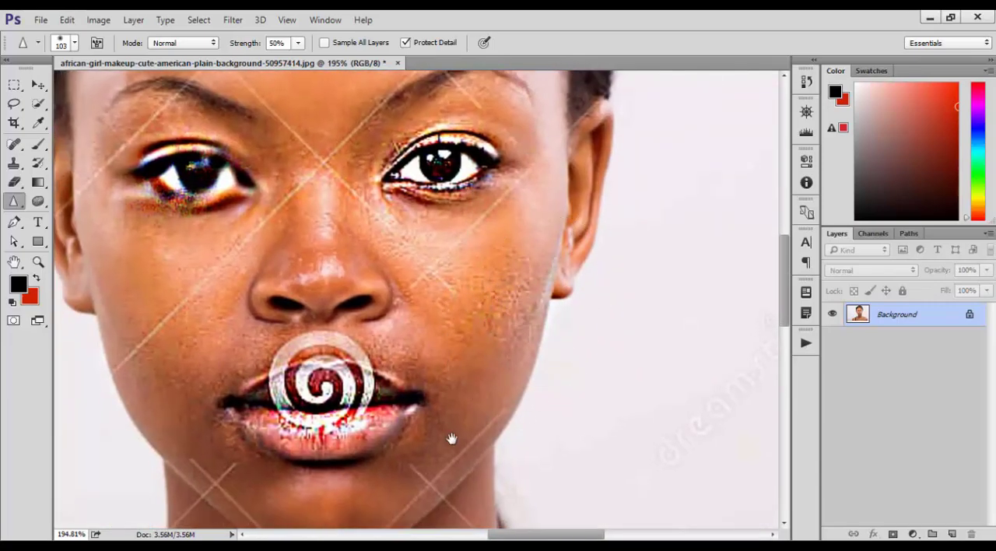
left_click_drag(452, 437, 586, 216)
left_click_drag(415, 279, 527, 377)
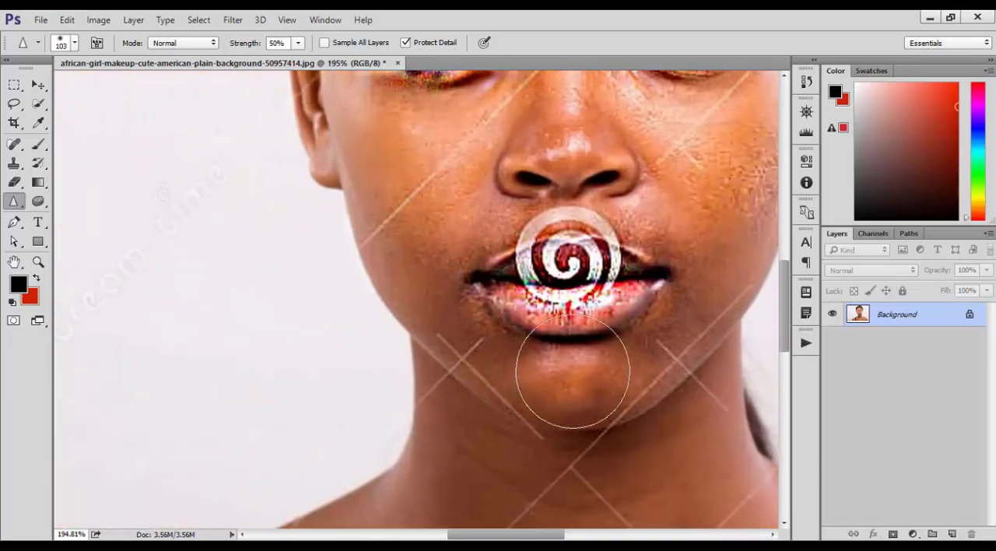
left_click_drag(501, 288, 548, 396)
scroll(429, 316, "up", 5)
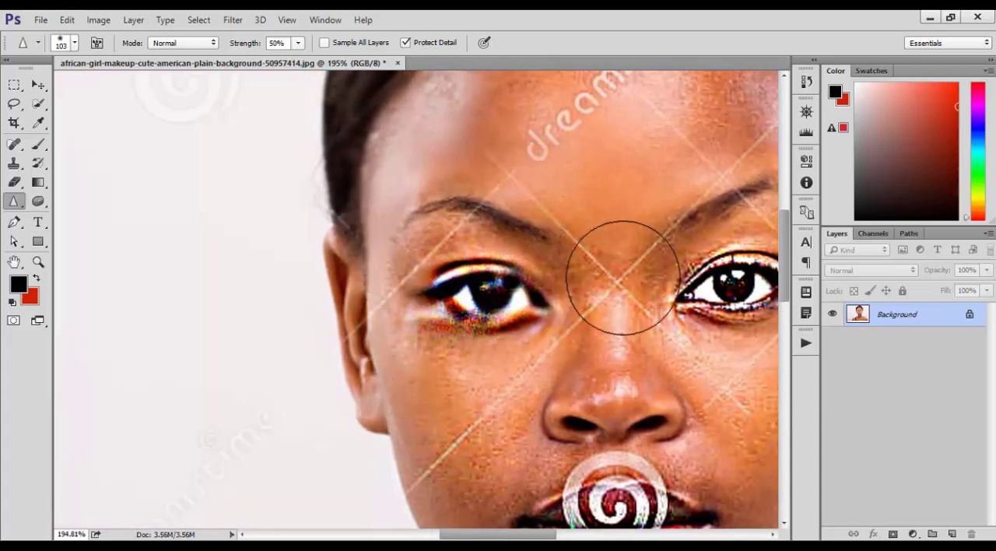
Step: Smear parts of the woman's face with the Smudge tool
right_click(21, 213)
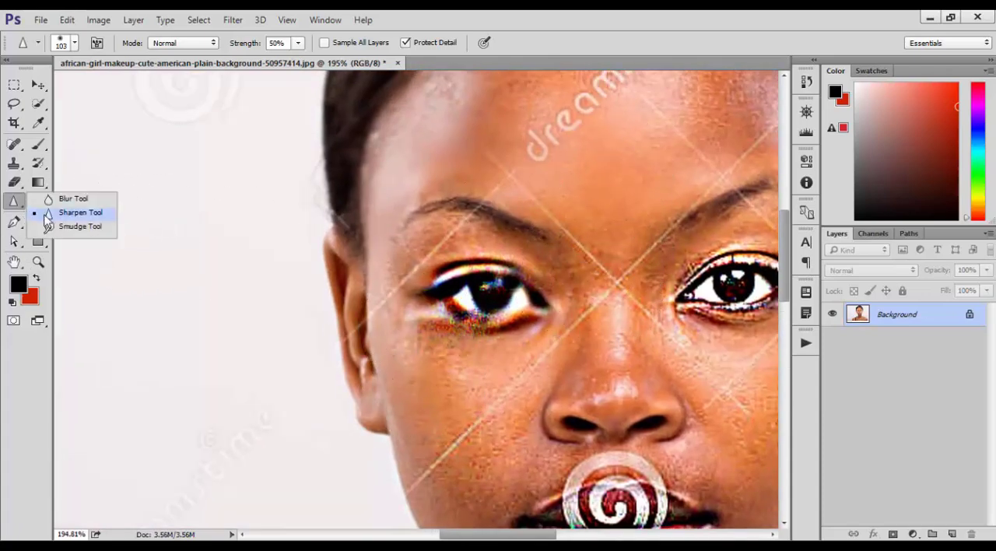
left_click(64, 226)
mouse_move(593, 254)
left_mouse_down()
mouse_move(625, 226)
mouse_move(627, 275)
mouse_move(666, 122)
mouse_move(735, 91)
left_mouse_up()
mouse_move(714, 265)
left_mouse_down()
mouse_move(582, 200)
mouse_move(601, 201)
left_mouse_up()
mouse_move(627, 218)
left_mouse_down()
mouse_move(624, 268)
mouse_move(598, 266)
mouse_move(609, 226)
mouse_move(569, 254)
mouse_move(570, 277)
mouse_move(668, 231)
mouse_move(651, 251)
mouse_move(685, 235)
mouse_move(702, 211)
mouse_move(687, 223)
mouse_move(543, 240)
left_mouse_up()
mouse_move(658, 207)
left_mouse_down()
mouse_move(501, 238)
mouse_move(456, 194)
mouse_move(414, 212)
mouse_move(460, 282)
mouse_move(411, 294)
mouse_move(396, 259)
mouse_move(355, 294)
mouse_move(391, 229)
mouse_move(385, 225)
mouse_move(456, 251)
mouse_move(482, 240)
mouse_move(429, 240)
mouse_move(472, 247)
mouse_move(349, 224)
mouse_move(334, 312)
mouse_move(321, 239)
left_mouse_up()
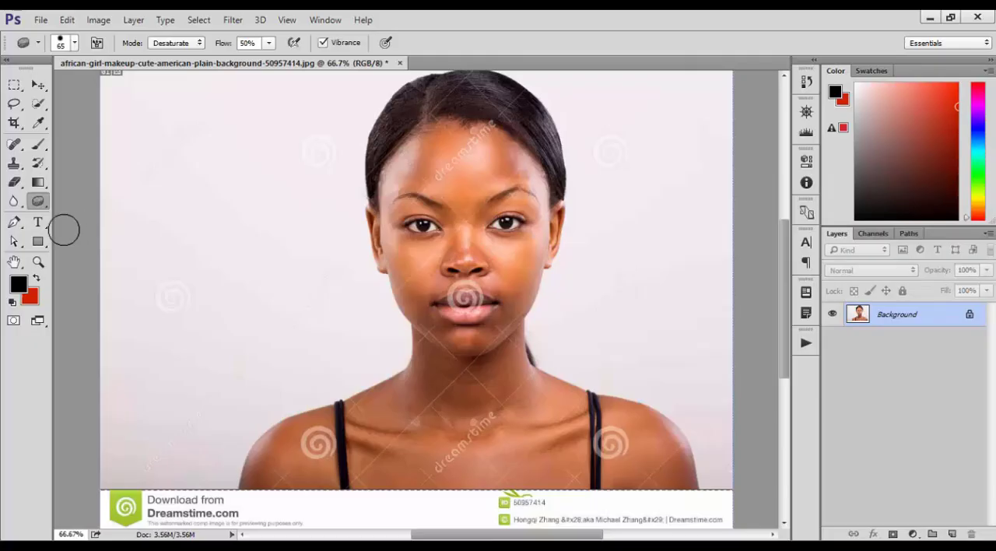
Step: Lighten the skin of the forehead and cheeks with the Dodge tool, using Midtones range and 50% exposure
right_click(38, 205)
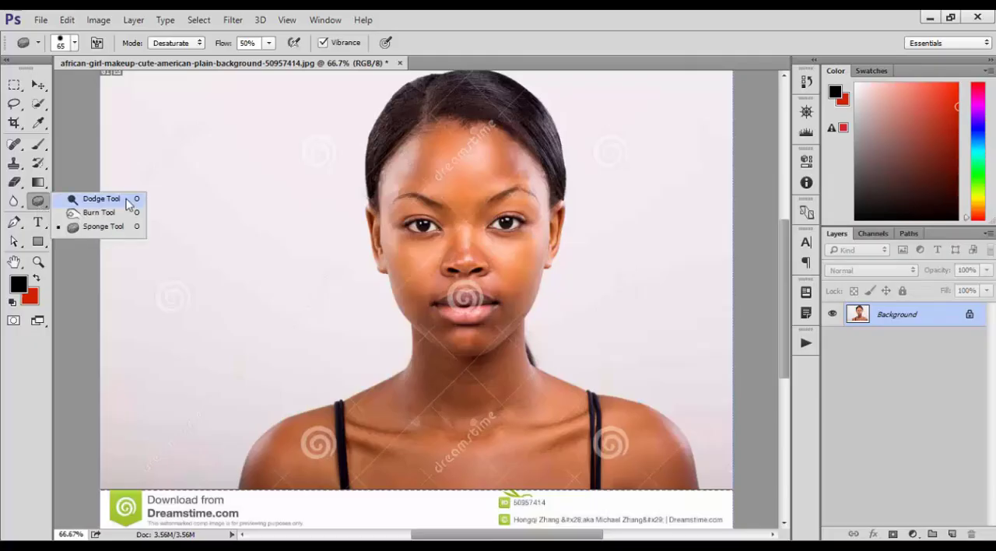
left_click(101, 199)
left_click_drag(444, 195, 555, 220)
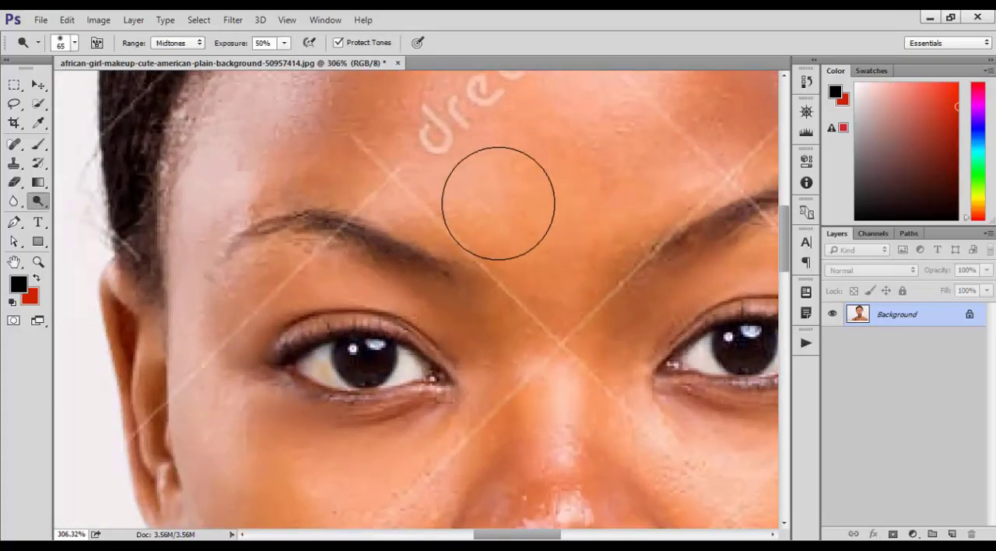
left_click_drag(617, 310, 589, 308)
mouse_move(455, 340)
left_mouse_down()
mouse_move(529, 296)
mouse_move(536, 241)
mouse_move(545, 389)
mouse_move(636, 222)
mouse_move(647, 215)
mouse_move(672, 244)
mouse_move(520, 225)
mouse_move(487, 185)
mouse_move(531, 207)
mouse_move(338, 169)
mouse_move(384, 193)
mouse_move(356, 222)
left_mouse_up()
left_click_drag(466, 251, 490, 245)
left_click_drag(529, 258, 479, 221)
mouse_move(391, 135)
left_mouse_down()
mouse_move(349, 116)
mouse_move(483, 139)
left_mouse_up()
left_click_drag(521, 168, 522, 178)
left_click_drag(539, 234, 531, 183)
mouse_move(437, 264)
left_mouse_down()
mouse_move(508, 270)
mouse_move(460, 227)
mouse_move(509, 204)
mouse_move(500, 317)
mouse_move(442, 423)
left_mouse_up()
mouse_move(455, 384)
left_mouse_down()
mouse_move(491, 318)
mouse_move(454, 331)
left_mouse_up()
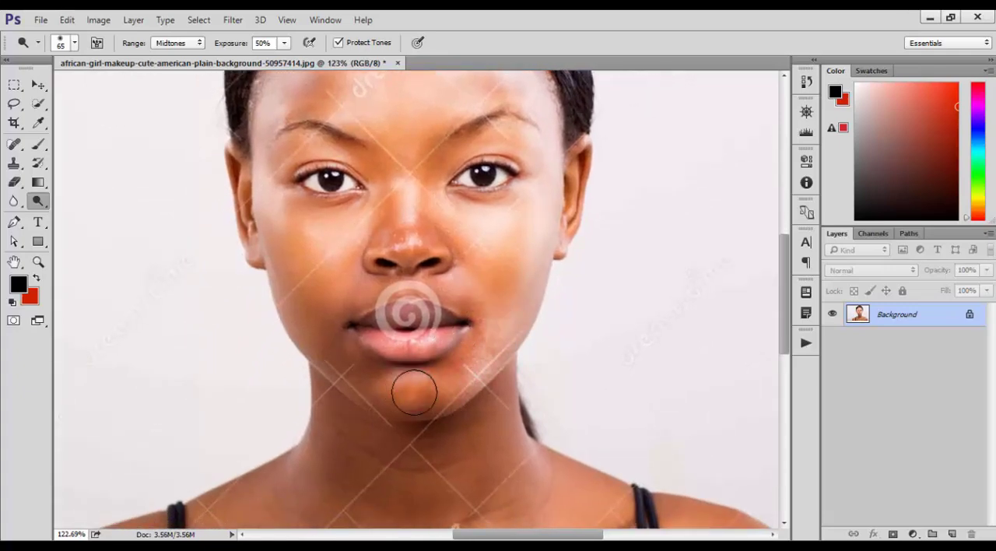
Step: Dodge the lips, chin, nose, area around the mouth and forehead until they are strongly lightened
mouse_move(414, 393)
left_mouse_down()
mouse_move(398, 395)
mouse_move(337, 344)
mouse_move(366, 342)
mouse_move(423, 371)
mouse_move(435, 354)
mouse_move(356, 377)
mouse_move(310, 269)
mouse_move(463, 321)
mouse_move(366, 327)
mouse_move(452, 328)
mouse_move(403, 319)
mouse_move(469, 358)
mouse_move(461, 350)
left_mouse_up()
key("space")
left_click_drag(454, 268, 486, 309)
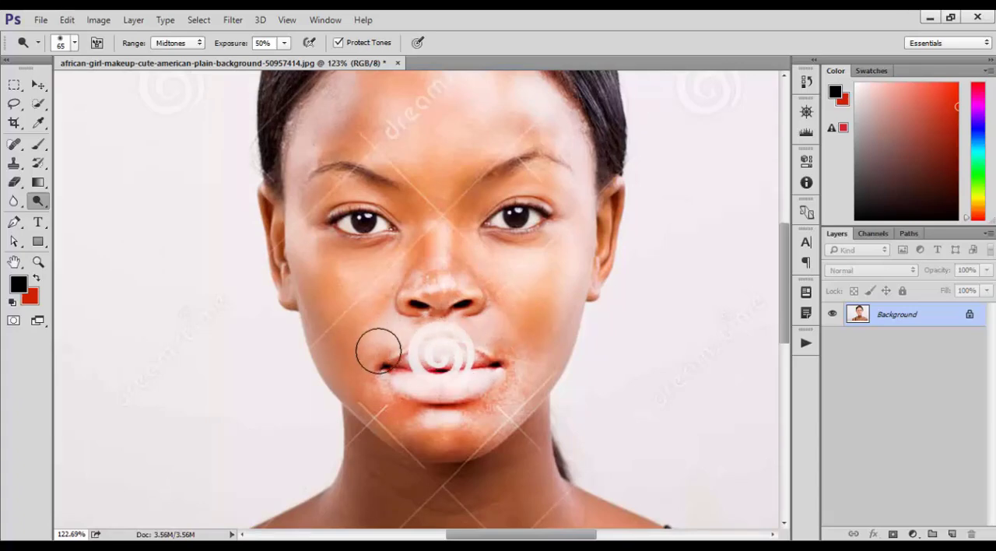
mouse_move(338, 244)
left_mouse_down()
mouse_move(322, 295)
mouse_move(360, 391)
mouse_move(406, 280)
mouse_move(410, 148)
mouse_move(420, 274)
mouse_move(476, 208)
mouse_move(477, 165)
mouse_move(443, 204)
mouse_move(331, 158)
mouse_move(318, 142)
mouse_move(335, 83)
mouse_move(467, 100)
mouse_move(546, 127)
left_mouse_up()
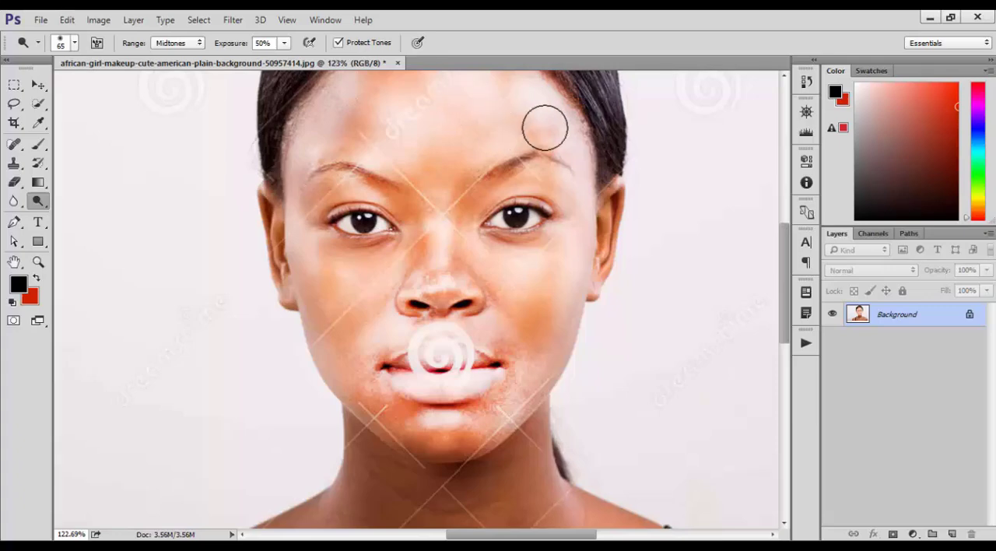
scroll(473, 388, "down", 3)
mouse_move(459, 415)
left_mouse_down()
mouse_move(385, 398)
mouse_move(487, 425)
left_mouse_up()
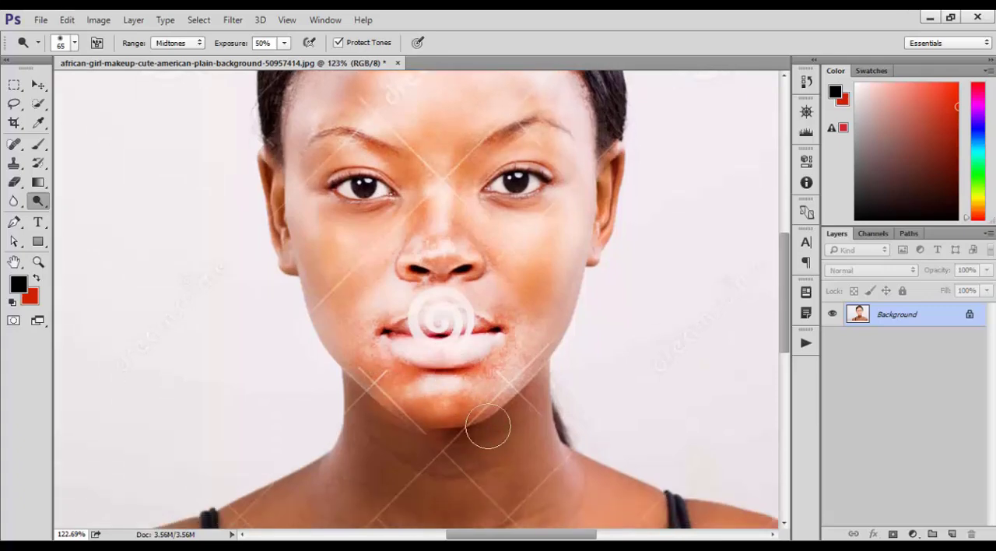
scroll(522, 410, "down", 1)
scroll(522, 410, "down", 1)
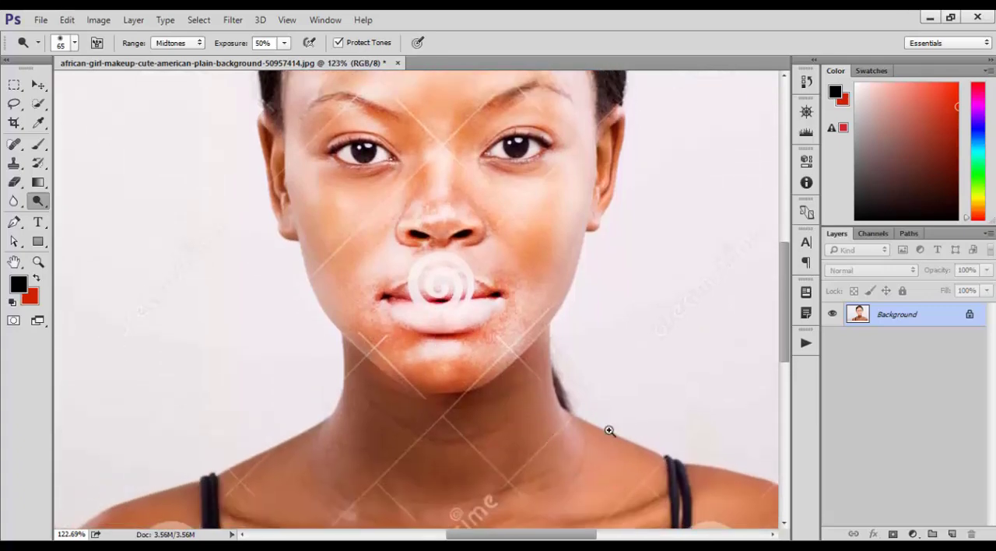
scroll(578, 405, "down", 3)
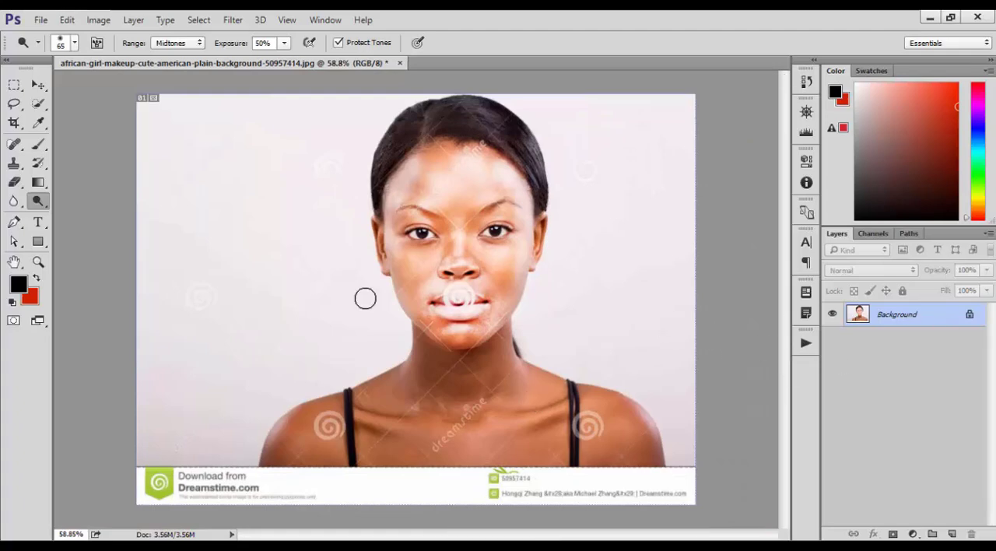
Step: Darken the forehead, the area between the eyebrows and a patch of the neck with the Burn tool
right_click(31, 207)
left_click(74, 224)
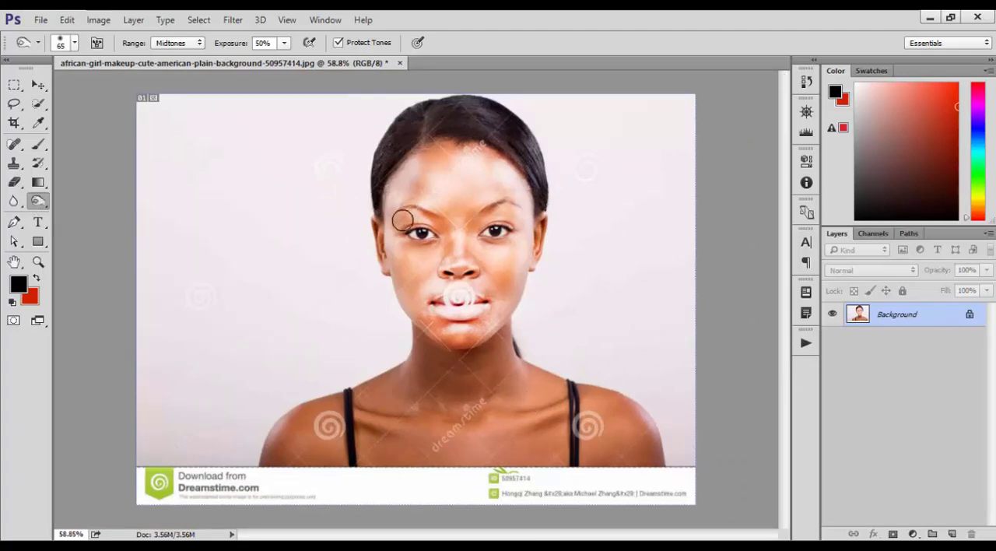
left_click_drag(477, 169, 487, 171)
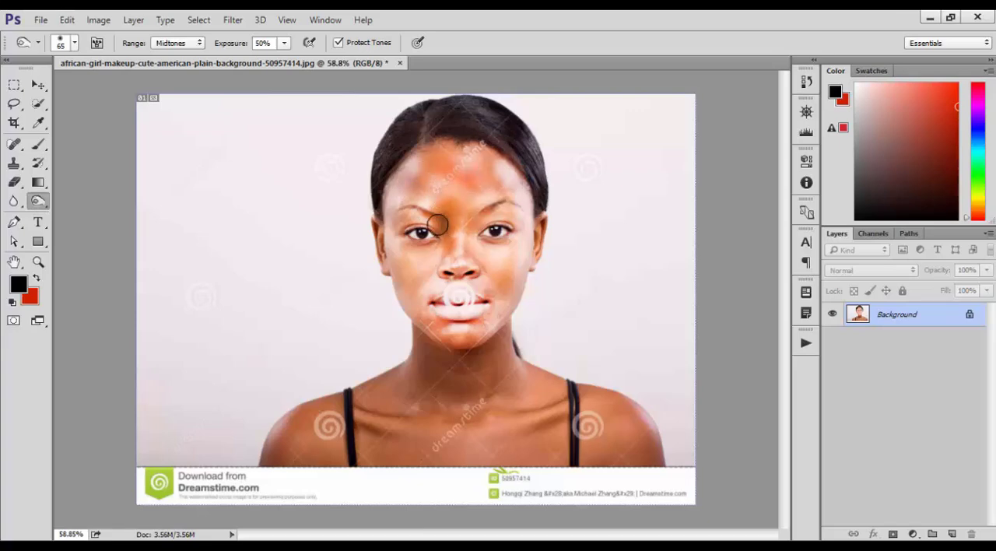
mouse_move(437, 225)
left_mouse_down()
mouse_move(429, 185)
mouse_move(444, 199)
left_mouse_up()
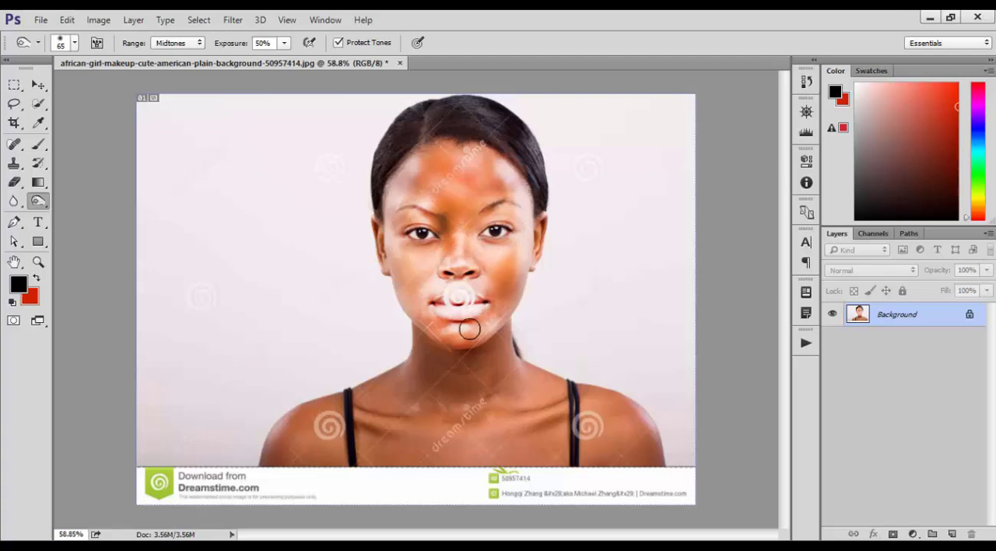
mouse_move(396, 399)
left_mouse_down()
mouse_move(451, 397)
mouse_move(469, 412)
mouse_move(433, 395)
mouse_move(472, 389)
mouse_move(408, 388)
mouse_move(434, 384)
left_mouse_up()
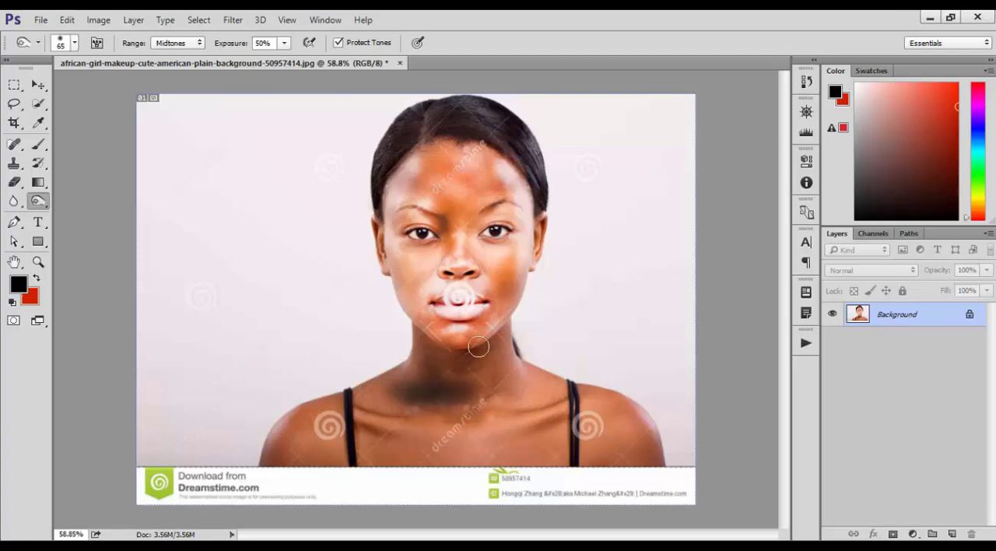
Step: Desaturate the cheeks, area around the eyes and centre of the forehead with the Sponge tool at 50% flow
left_click(38, 202)
left_click(98, 227)
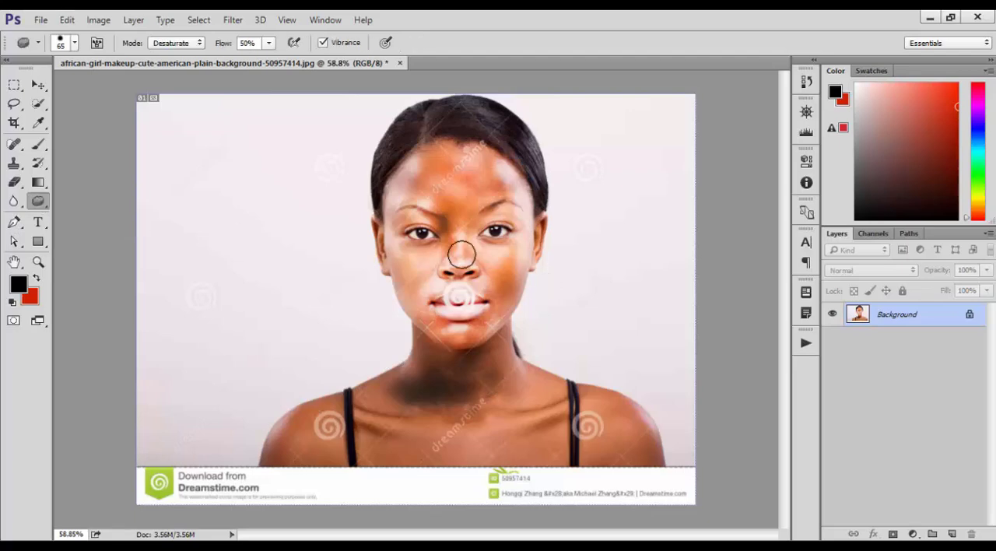
mouse_move(449, 189)
left_mouse_down()
mouse_move(459, 238)
mouse_move(449, 176)
mouse_move(426, 262)
mouse_move(429, 202)
mouse_move(426, 252)
mouse_move(403, 258)
mouse_move(415, 282)
mouse_move(414, 227)
mouse_move(411, 281)
mouse_move(428, 298)
left_mouse_up()
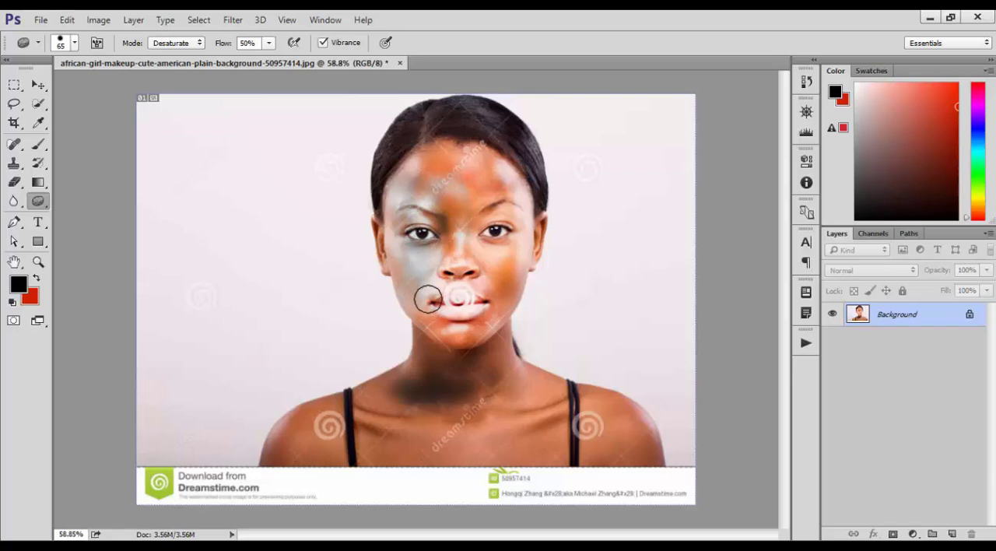
mouse_move(459, 200)
left_mouse_down()
mouse_move(536, 214)
mouse_move(457, 216)
left_mouse_up()
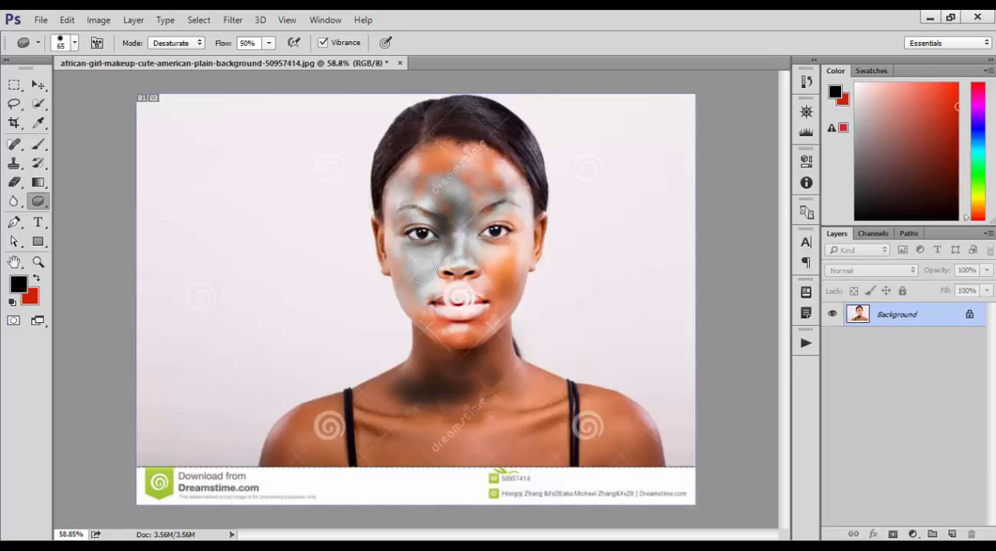
mouse_move(420, 268)
left_mouse_down()
mouse_move(384, 237)
mouse_move(374, 242)
mouse_move(401, 322)
mouse_move(444, 337)
mouse_move(438, 344)
mouse_move(404, 309)
mouse_move(469, 338)
mouse_move(513, 313)
mouse_move(483, 320)
mouse_move(514, 304)
mouse_move(495, 273)
mouse_move(496, 295)
mouse_move(508, 293)
mouse_move(508, 242)
mouse_move(511, 328)
mouse_move(492, 318)
mouse_move(451, 328)
mouse_move(438, 320)
mouse_move(476, 313)
left_mouse_up()
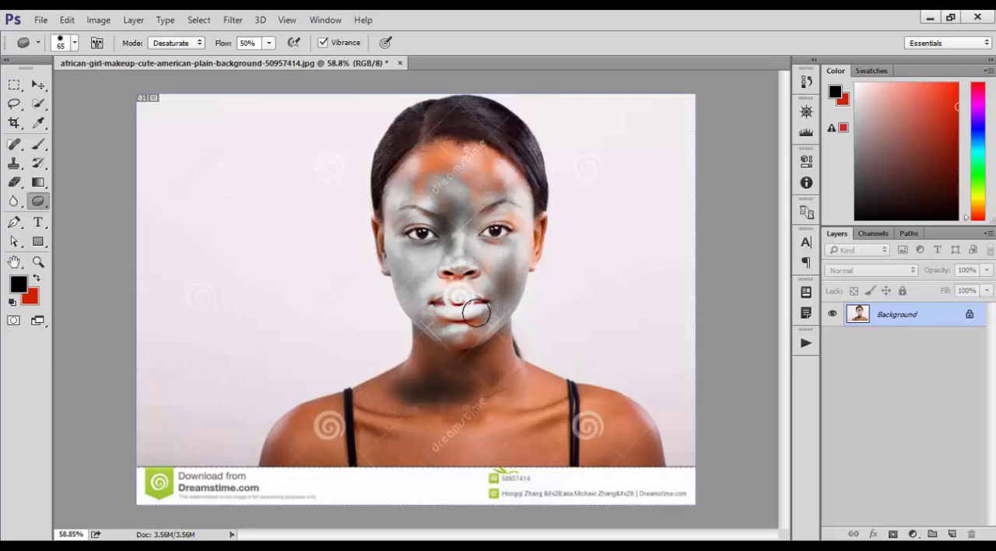
Step: Desaturate the remaining coloured skin on the forehead, nose, lips and left-hand ear, and reactivate the Dodge tool
mouse_move(486, 227)
left_mouse_down()
mouse_move(504, 197)
mouse_move(513, 214)
mouse_move(420, 167)
mouse_move(427, 189)
mouse_move(496, 179)
left_mouse_up()
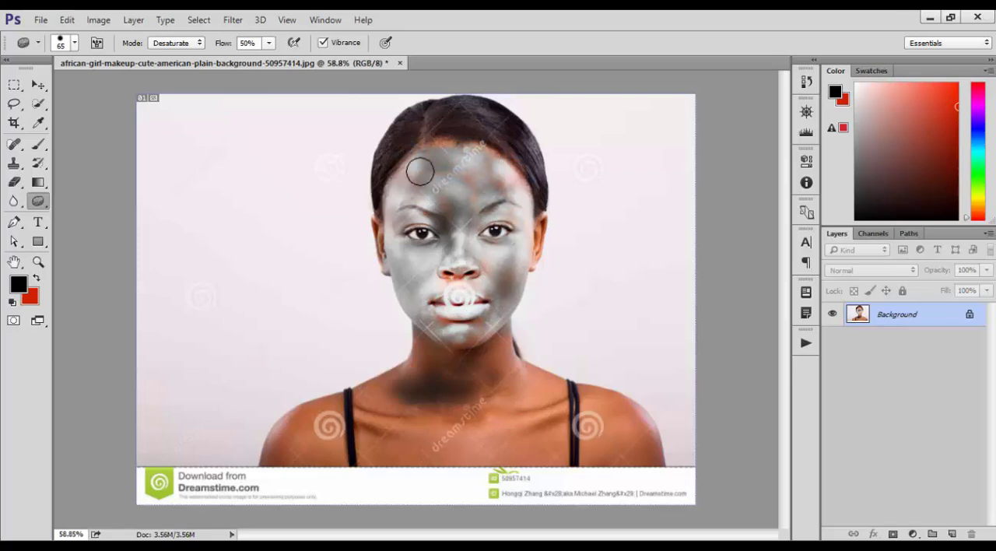
mouse_move(420, 171)
left_mouse_down()
mouse_move(473, 182)
mouse_move(439, 195)
mouse_move(464, 208)
left_mouse_up()
mouse_move(457, 272)
left_mouse_down()
mouse_move(442, 250)
mouse_move(402, 253)
mouse_move(388, 236)
mouse_move(382, 245)
mouse_move(384, 233)
mouse_move(386, 254)
left_mouse_up()
mouse_move(482, 174)
left_mouse_down()
mouse_move(459, 157)
mouse_move(486, 158)
left_mouse_up()
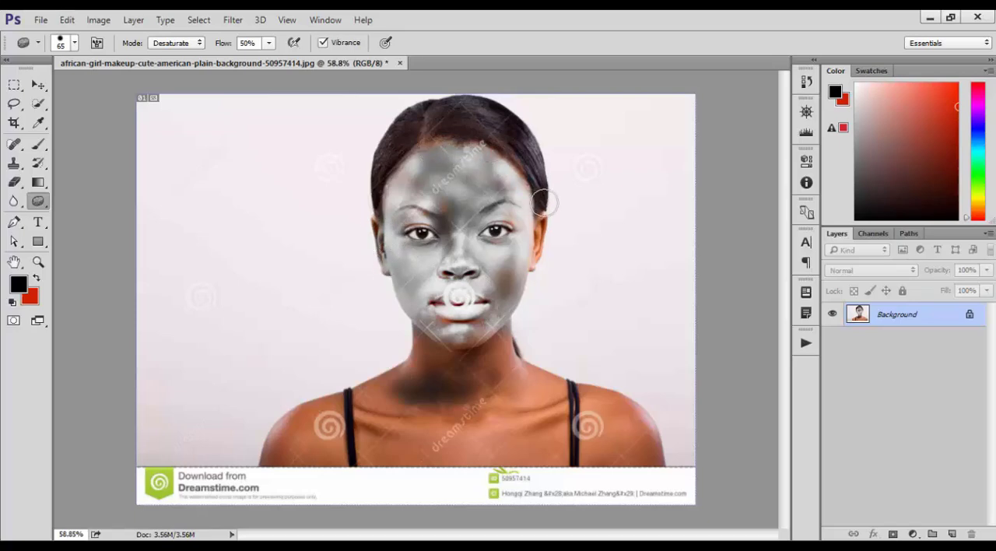
mouse_move(543, 203)
left_mouse_down()
mouse_move(529, 273)
mouse_move(513, 281)
mouse_move(499, 330)
mouse_move(444, 324)
mouse_move(451, 347)
mouse_move(425, 337)
mouse_move(476, 331)
mouse_move(428, 331)
mouse_move(470, 326)
mouse_move(459, 329)
mouse_move(469, 312)
mouse_move(503, 303)
mouse_move(484, 304)
mouse_move(504, 292)
mouse_move(494, 285)
mouse_move(508, 250)
mouse_move(514, 291)
mouse_move(508, 191)
left_mouse_up()
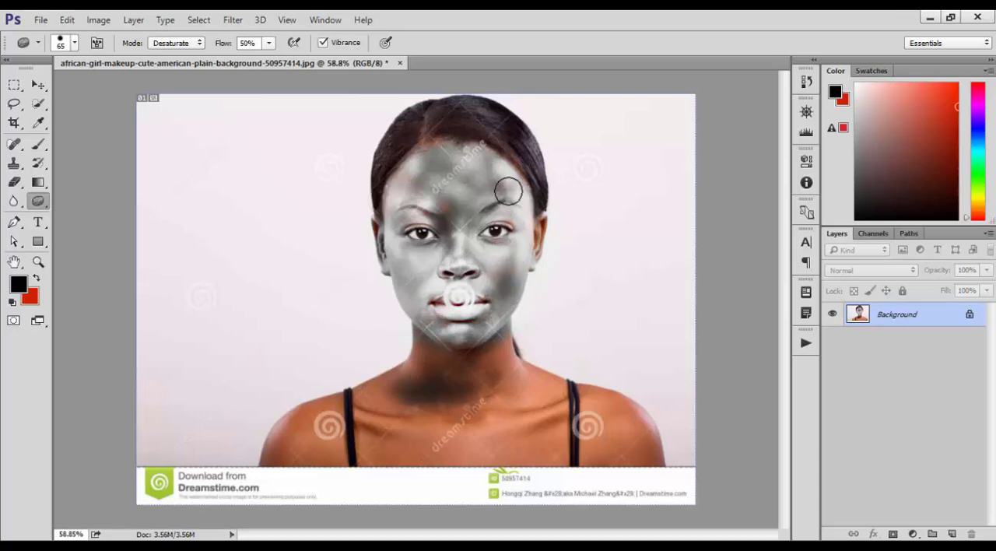
mouse_move(449, 209)
left_mouse_down()
mouse_move(440, 117)
mouse_move(525, 229)
left_mouse_up()
right_click(37, 201)
left_click(74, 200)
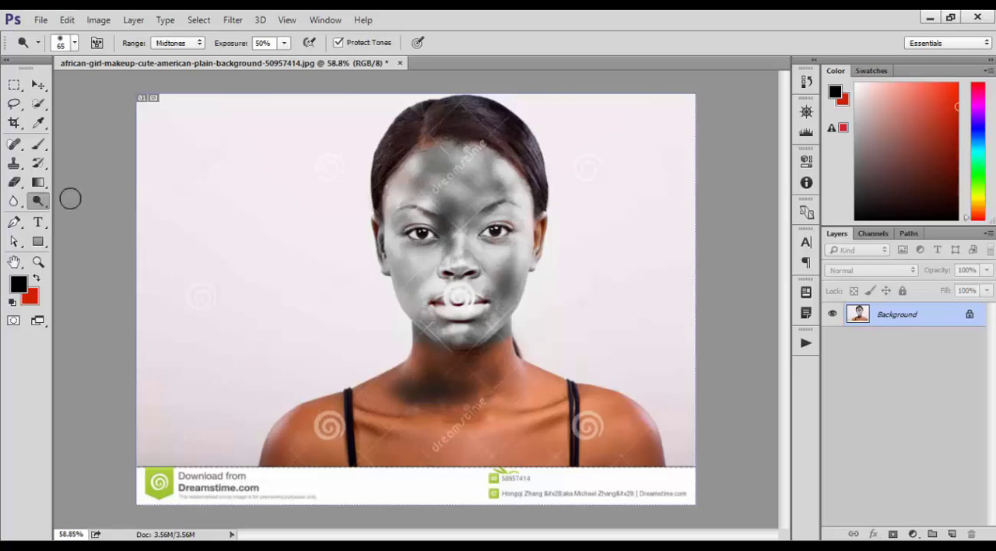